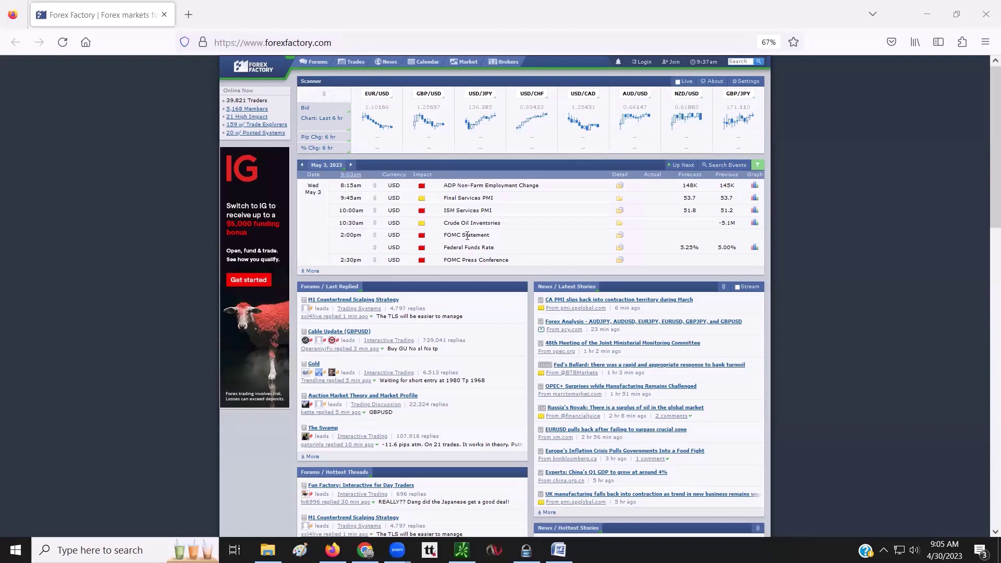
# Step: Bring the thinkorswim dollar index and 10-year yield charts in front of Firefox
pyautogui.click(462, 550)
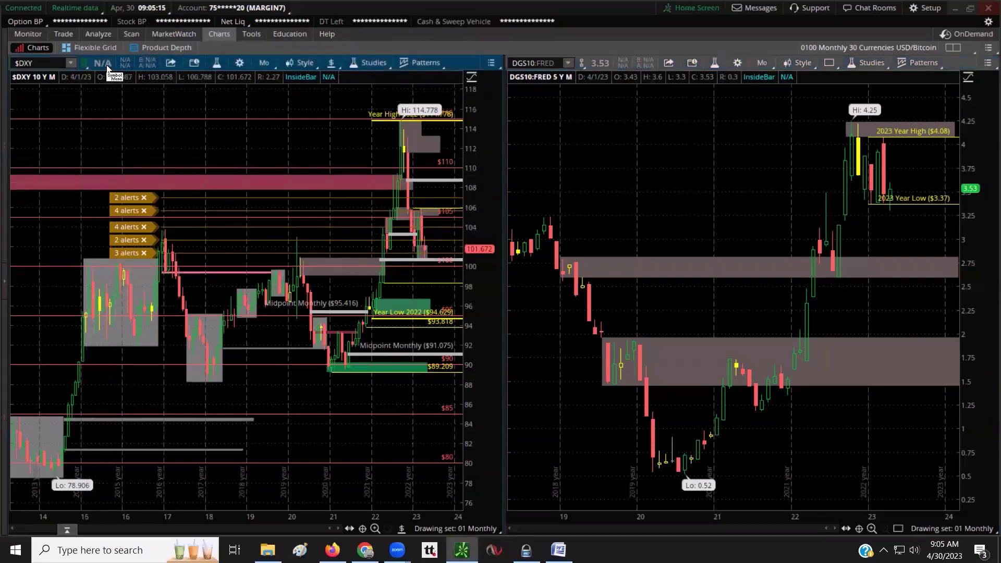
# Step: Maximize the $DXY monthly chart cell and zoom into the 2021–2023 candles
pyautogui.click(107, 69)
pyautogui.click(82, 271)
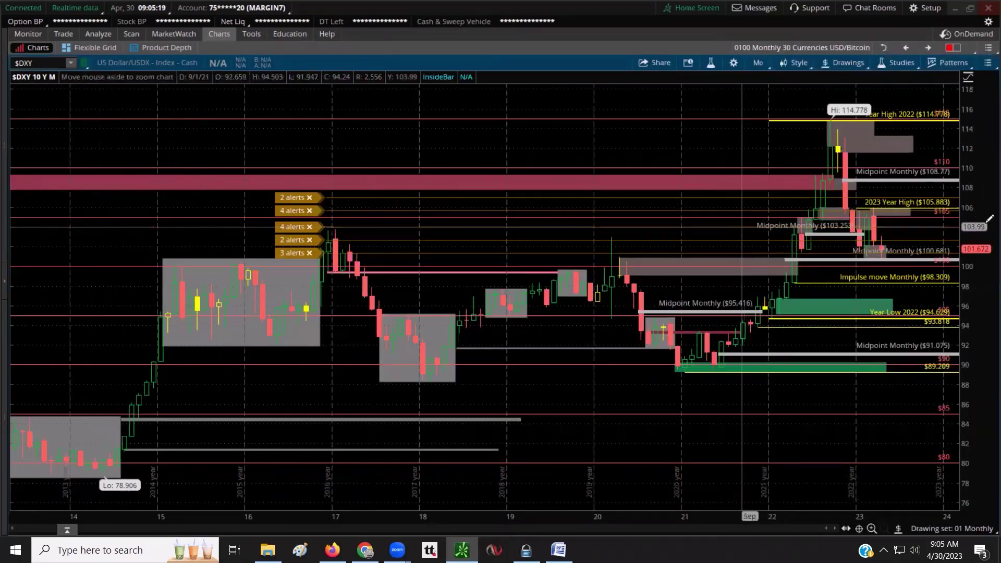
pyautogui.moveTo(989, 219); pyautogui.dragTo(784, 296)
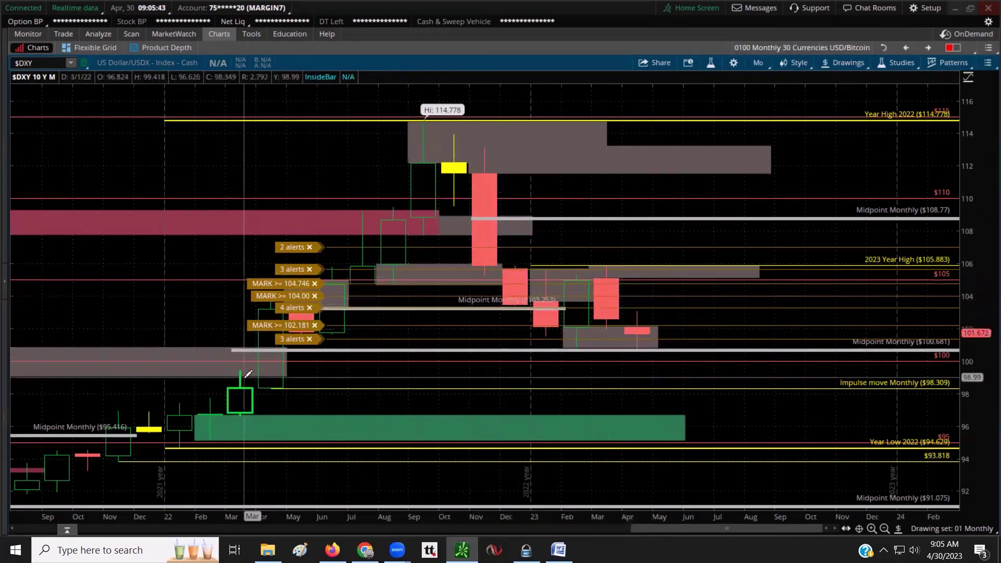
# Step: Zoom the dollar index out to its full ten-year history, then advance to the DGS10:FRED yield chart
pyautogui.scroll(3, 373, 379)
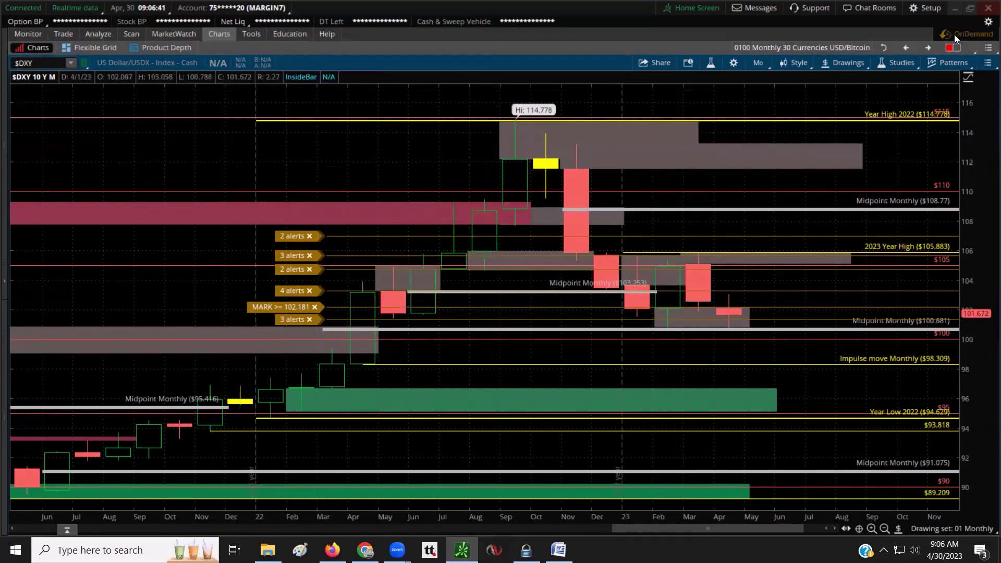
pyautogui.click(884, 528)
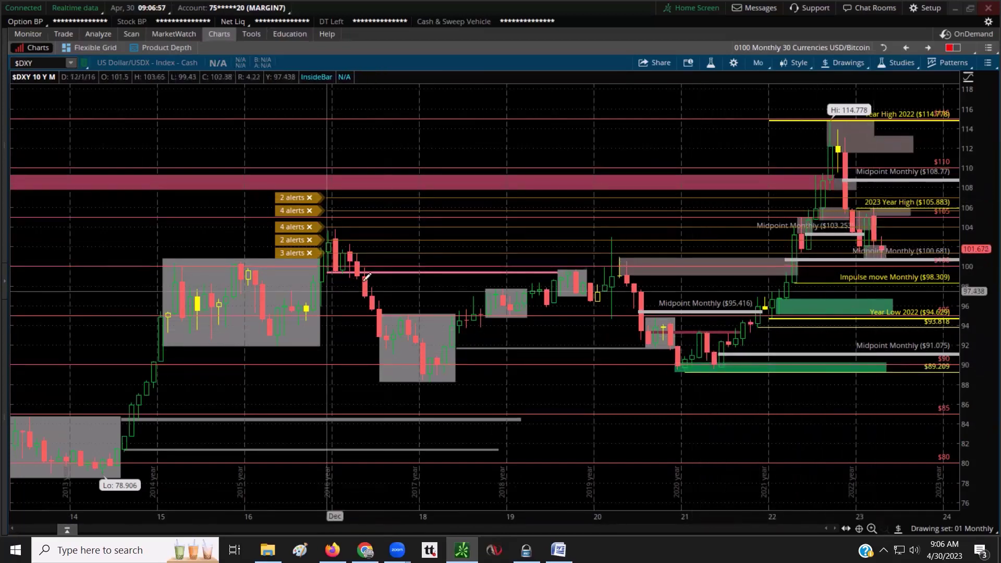
pyautogui.click(927, 48)
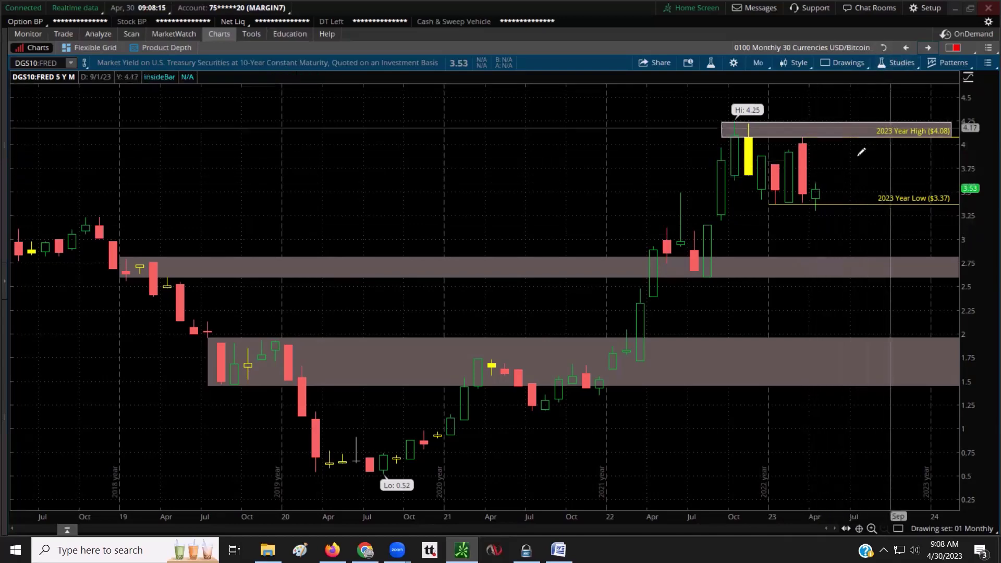
# Step: Return from the DGS10 yield chart to the $DXY dollar index chart
pyautogui.click(906, 49)
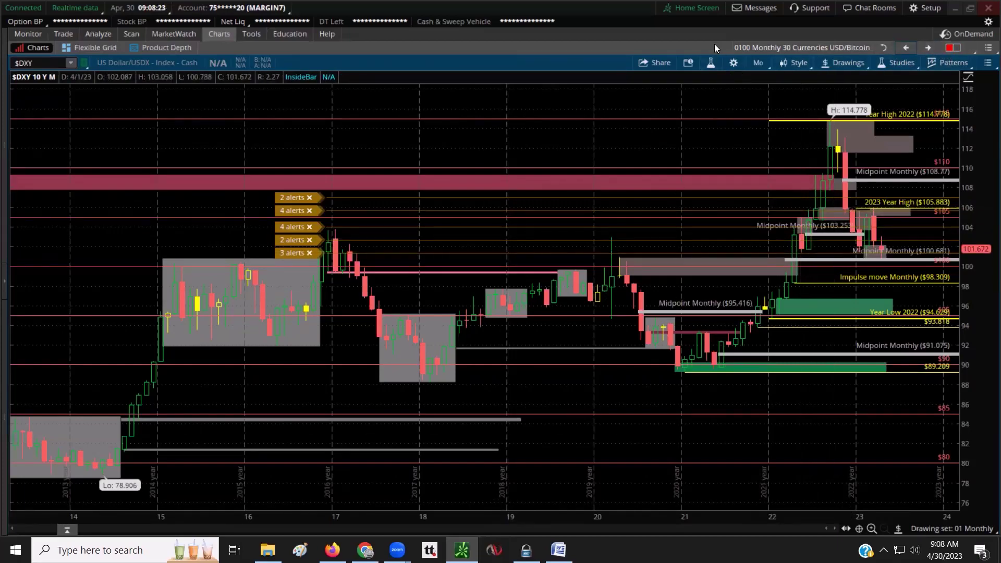
# Step: Load the '0100 Monthly 31 Currencies FX Futures' grid, maximize /6E and zoom to mid-2021 onward
pyautogui.click(951, 52)
pyautogui.moveTo(911, 133)
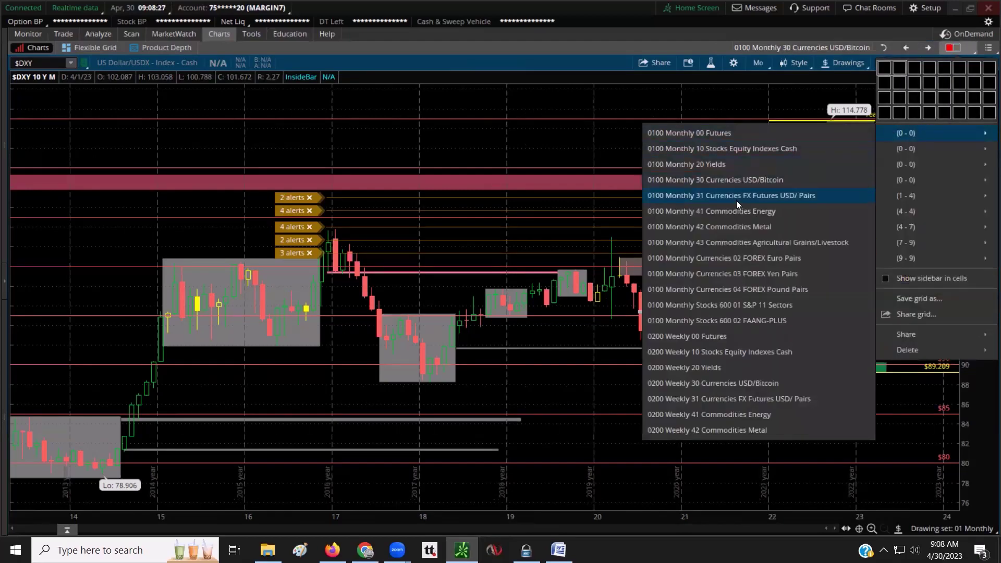
pyautogui.click(735, 196)
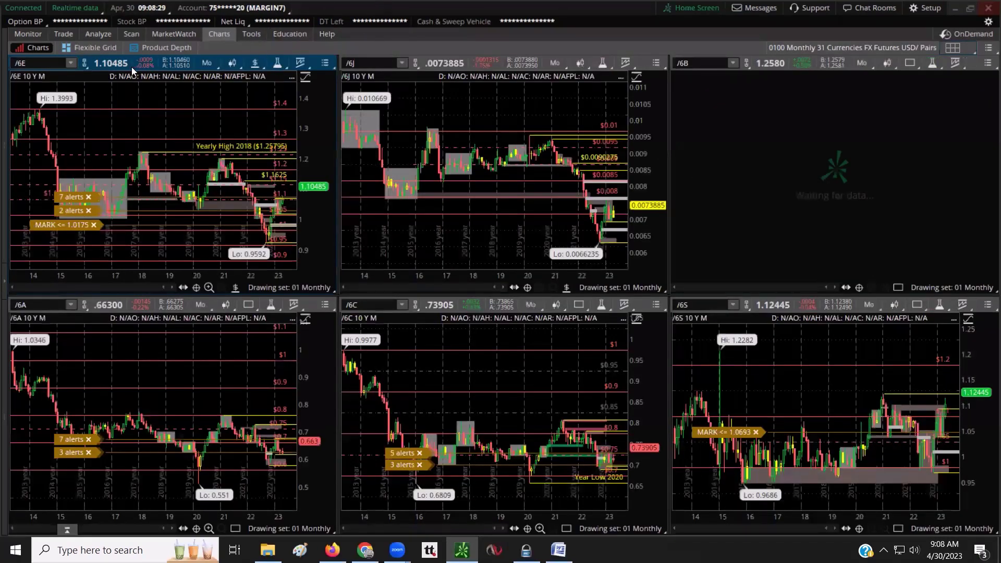
pyautogui.rightClick(146, 146)
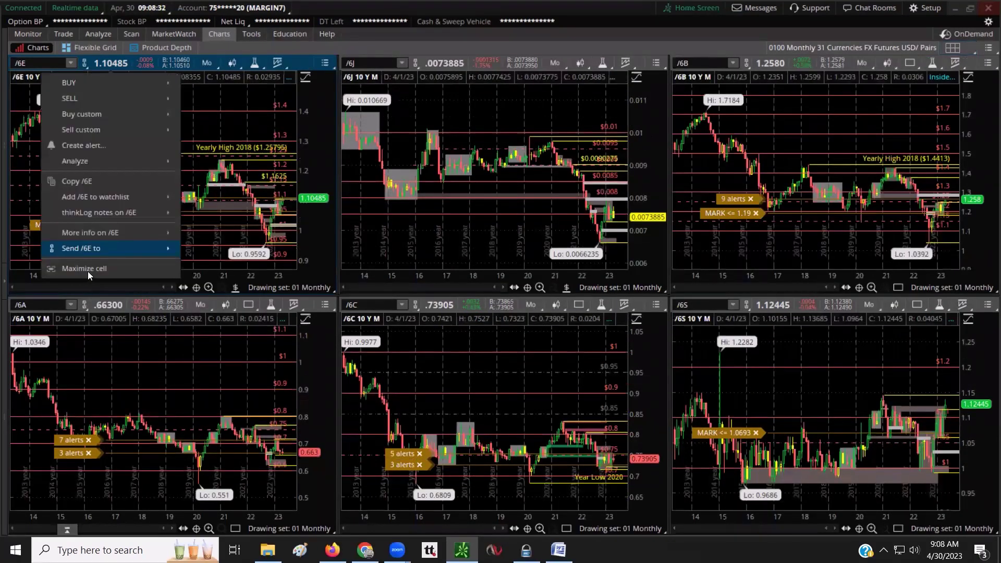
pyautogui.click(87, 269)
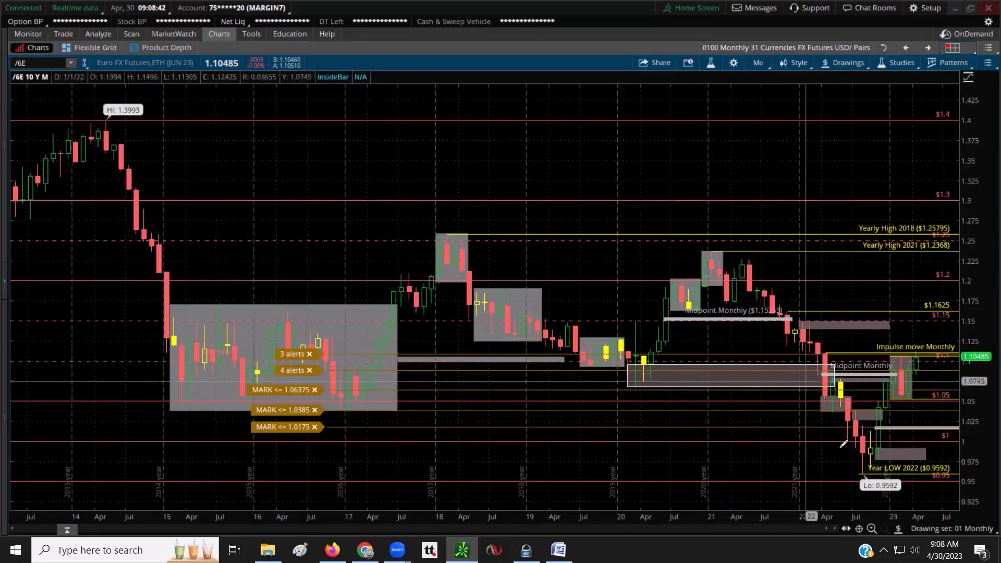
pyautogui.moveTo(756, 458); pyautogui.dragTo(966, 441)
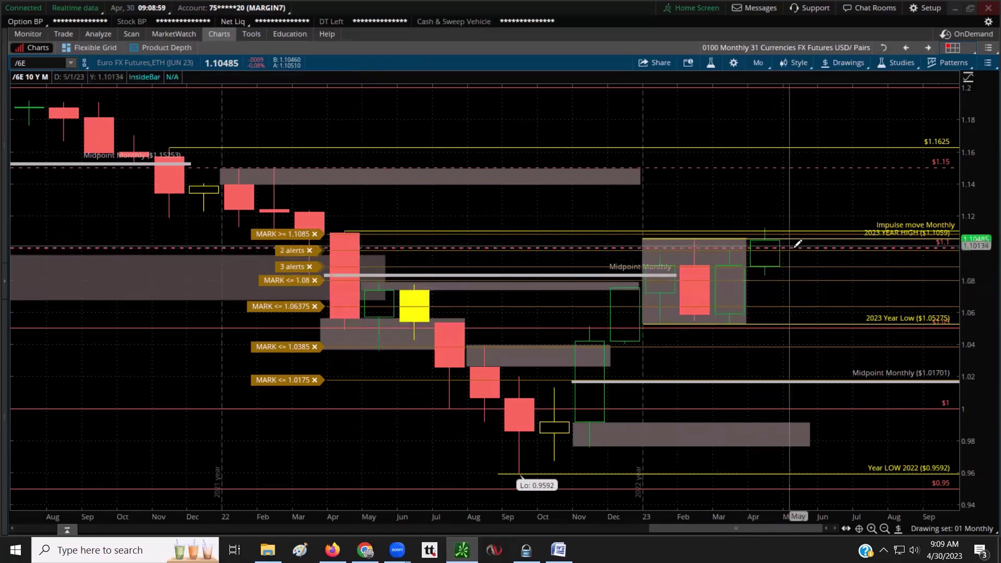
# Step: Remove the 2023 YEAR HIGH and Impulse move Monthly lines from the Euro futures chart
pyautogui.rightClick(804, 241)
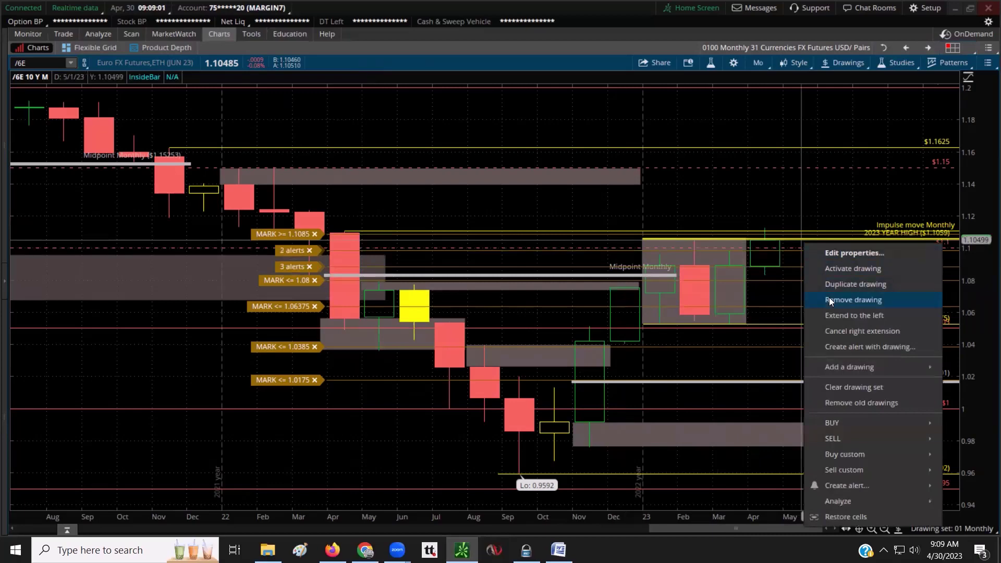
pyautogui.click(829, 300)
pyautogui.rightClick(813, 236)
pyautogui.click(843, 291)
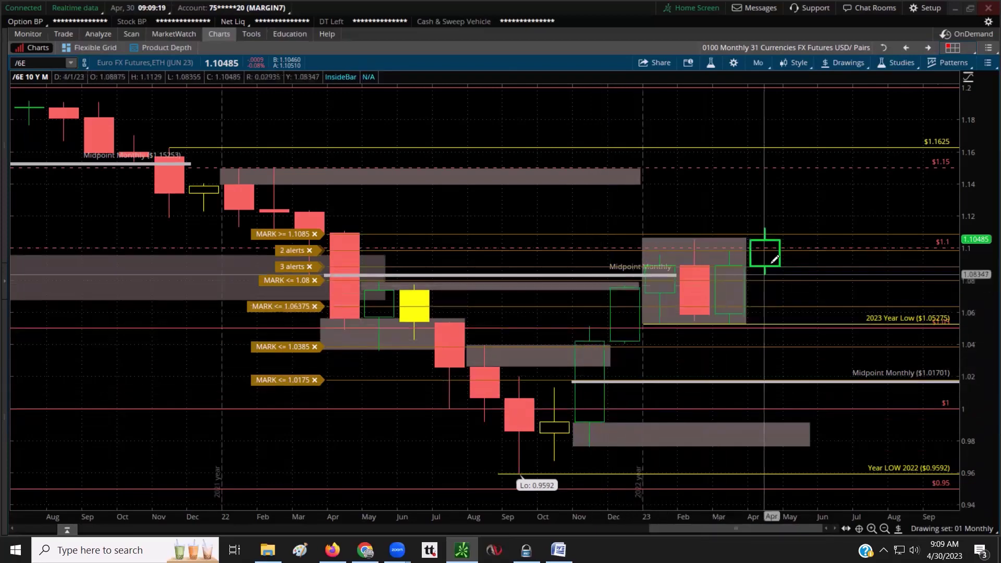
# Step: Step to the /6J yen futures chart and zoom into its recent candles, briefly revisiting /6E
pyautogui.click(921, 51)
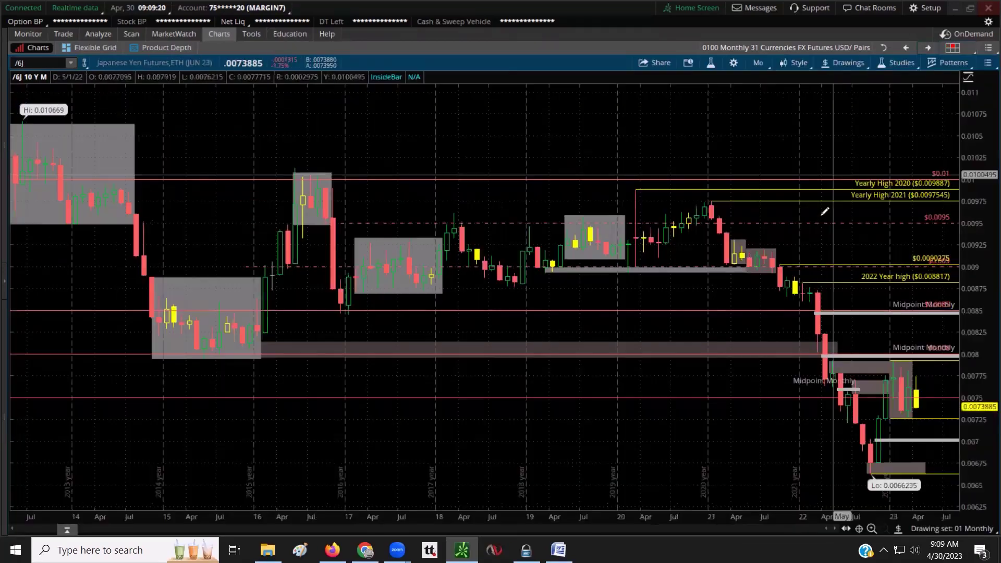
pyautogui.moveTo(928, 373); pyautogui.dragTo(737, 365)
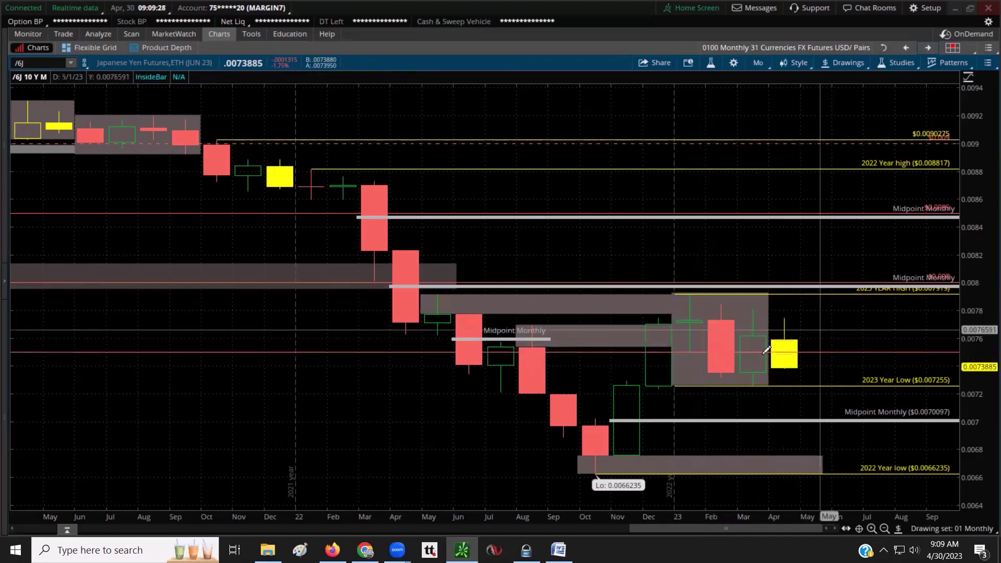
pyautogui.click(904, 48)
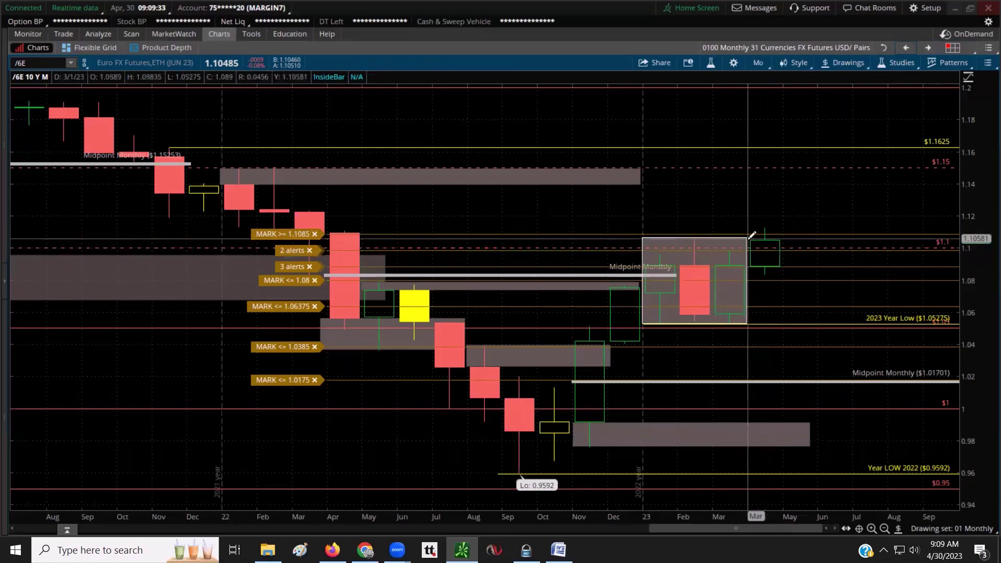
pyautogui.click(931, 48)
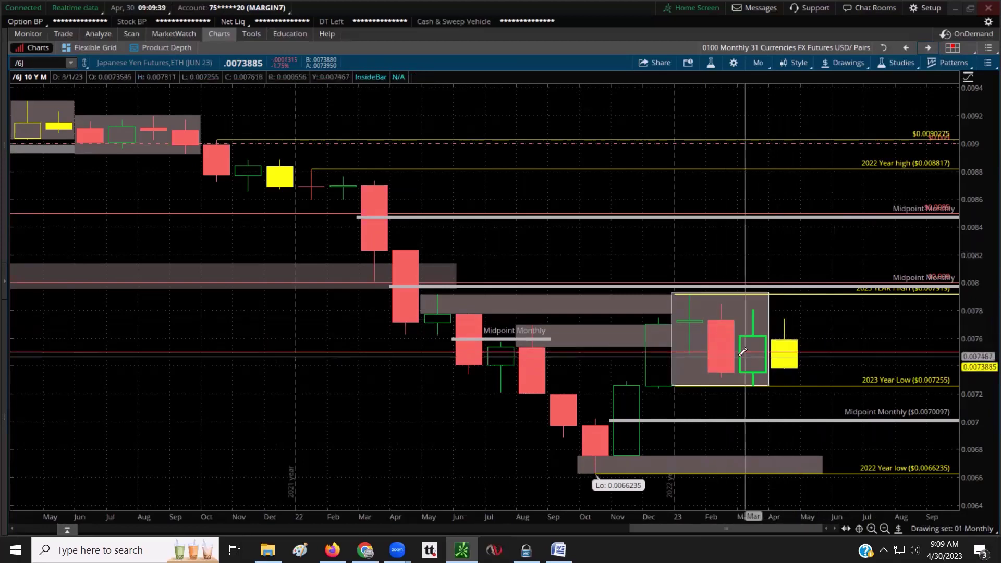
# Step: On /6B pound futures, zoom to mid-2020 onward and remove the 2023 YEAR HIGH line
pyautogui.click(928, 51)
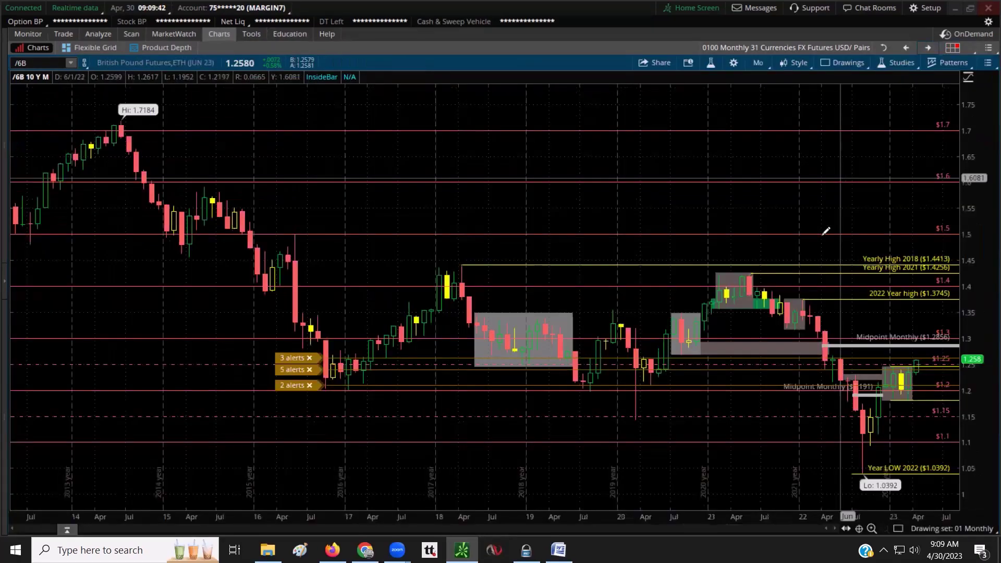
pyautogui.moveTo(656, 443); pyautogui.dragTo(949, 419)
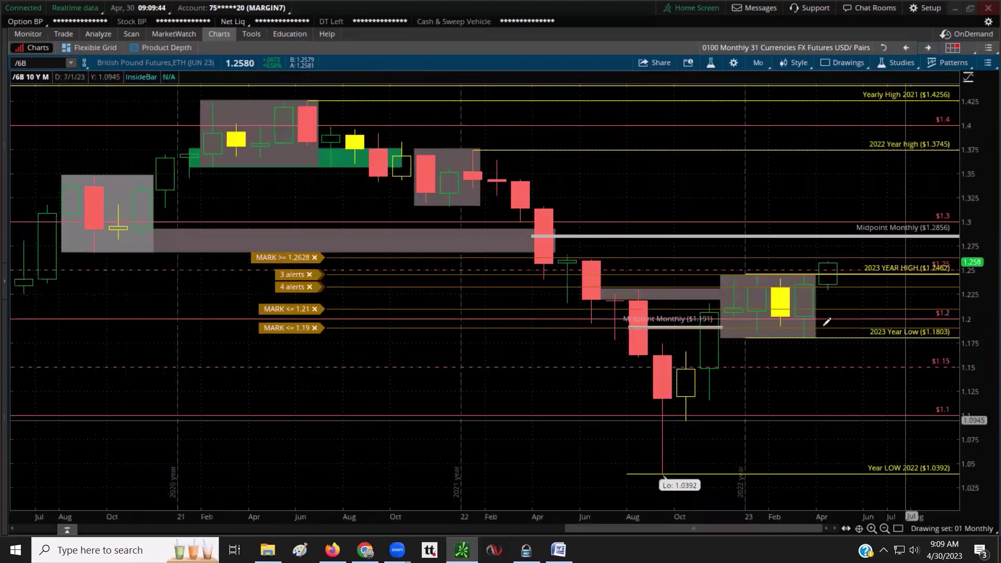
pyautogui.rightClick(849, 271)
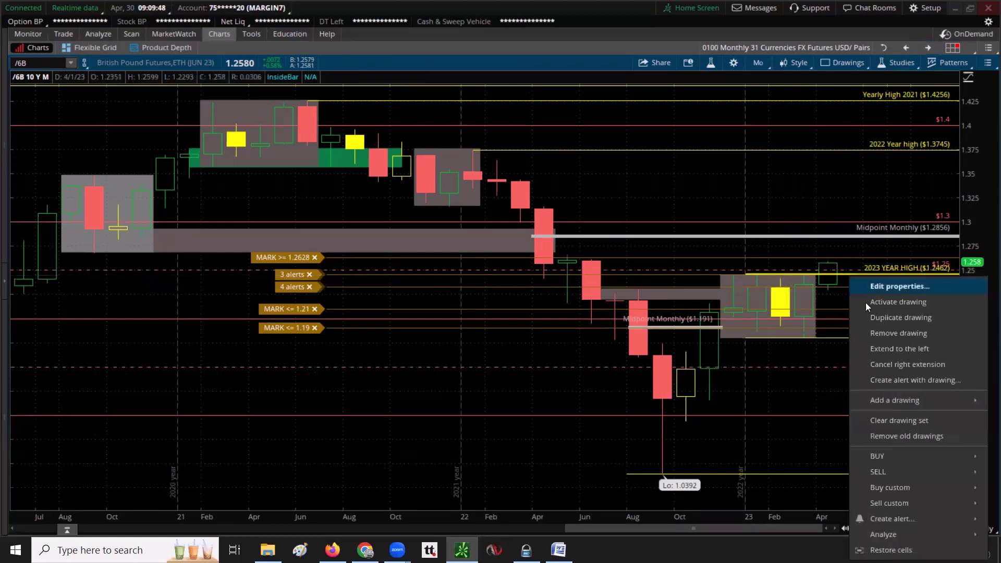
pyautogui.click(877, 332)
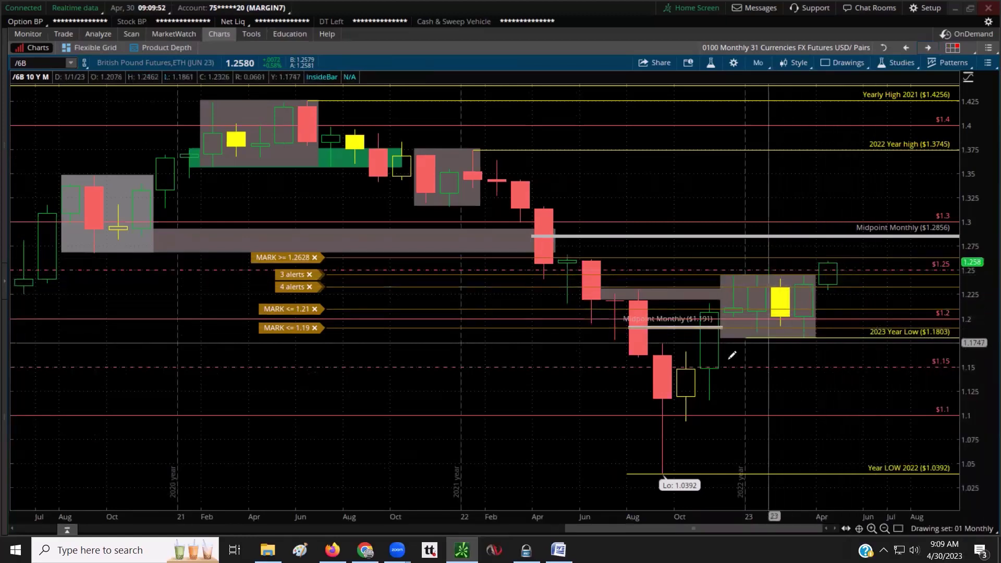
# Step: Step through the Australian and Canadian dollar futures charts, zooming into recent candles
pyautogui.click(926, 48)
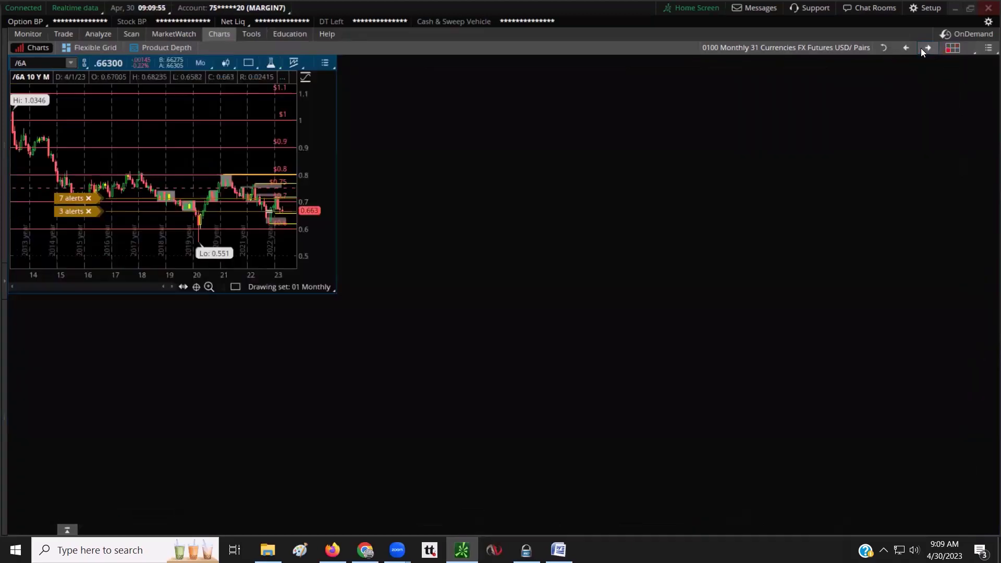
pyautogui.moveTo(717, 211); pyautogui.dragTo(977, 298)
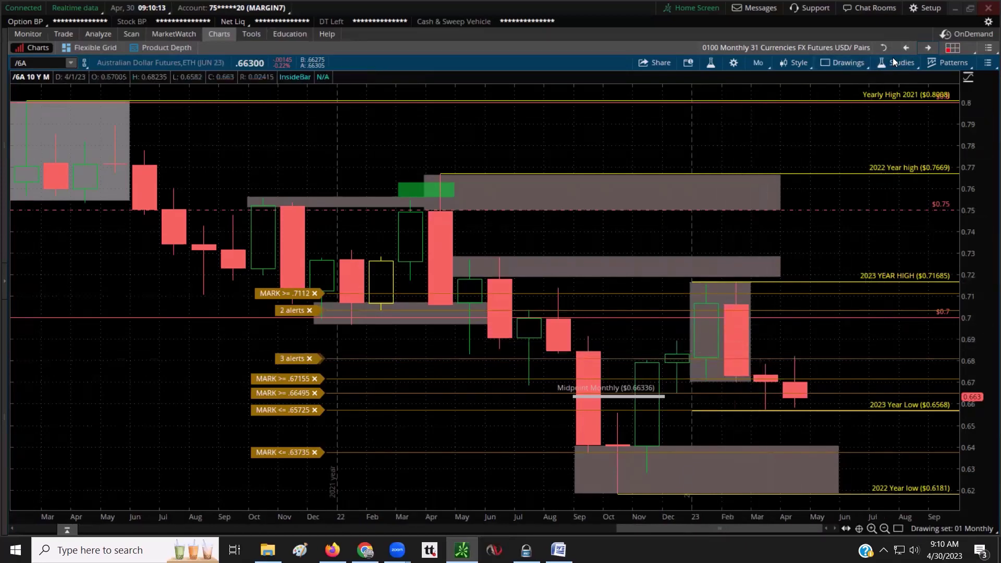
pyautogui.click(927, 48)
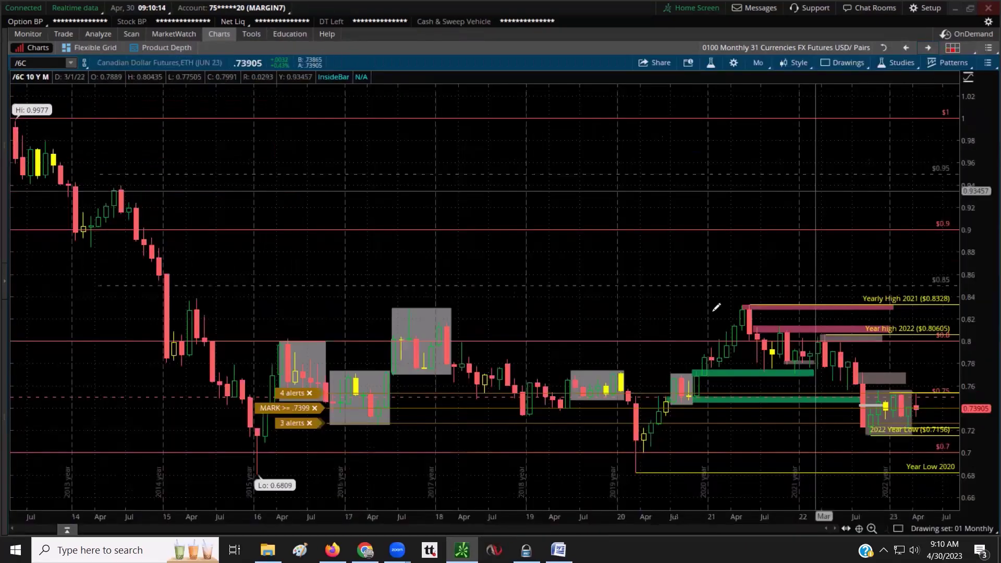
pyautogui.moveTo(987, 294); pyautogui.dragTo(710, 405)
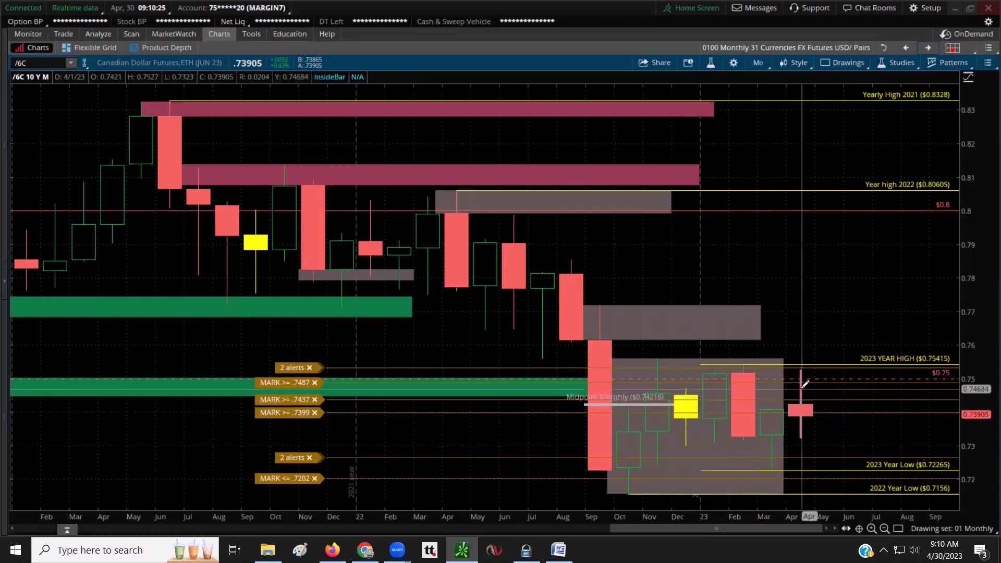
# Step: On /6S Swiss franc futures, zoom from 2021, widen the range, and remove the 2023 YEAR HIGH line
pyautogui.click(927, 48)
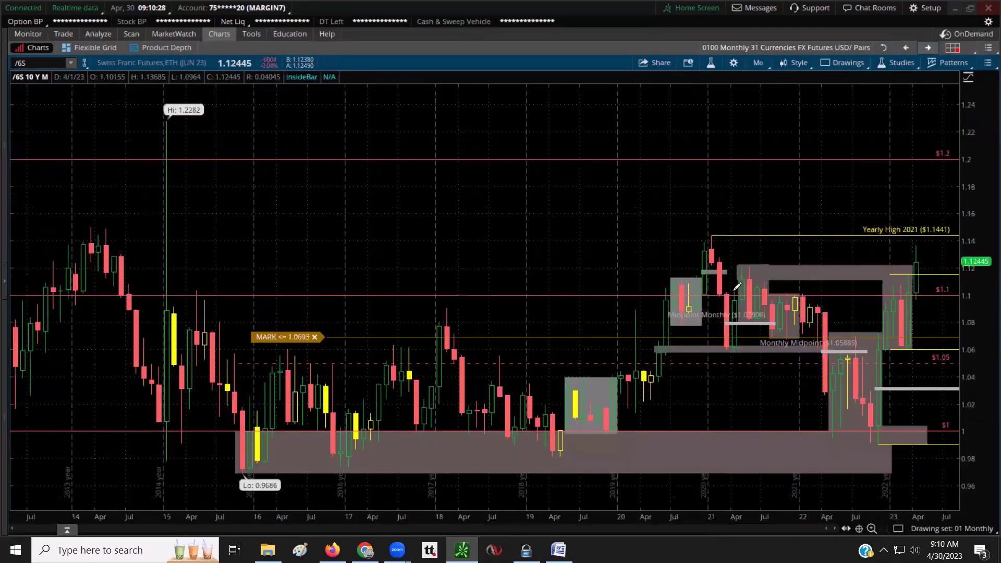
pyautogui.moveTo(733, 291); pyautogui.dragTo(968, 284)
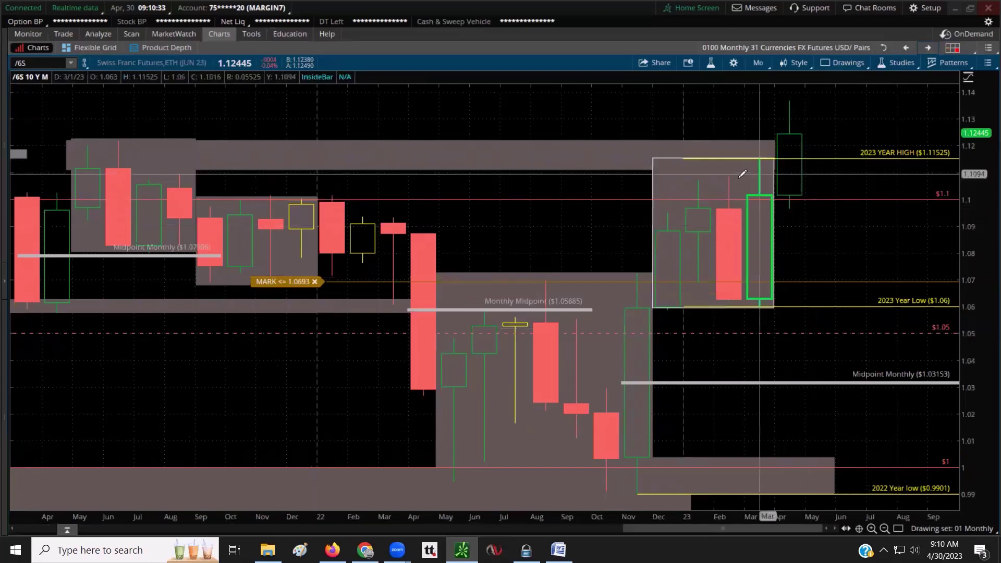
pyautogui.click(885, 528)
pyautogui.moveTo(842, 174)
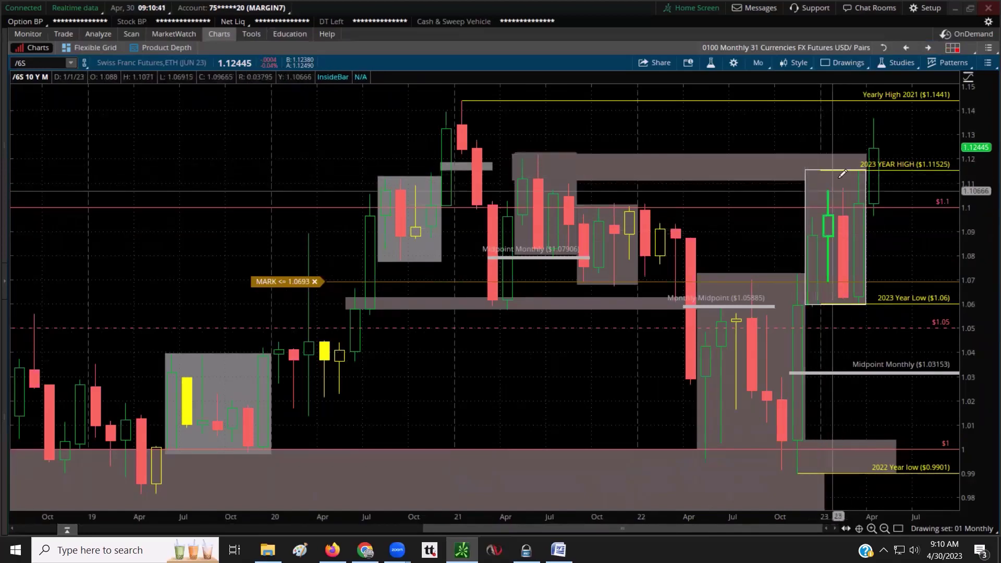
pyautogui.rightClick(890, 176)
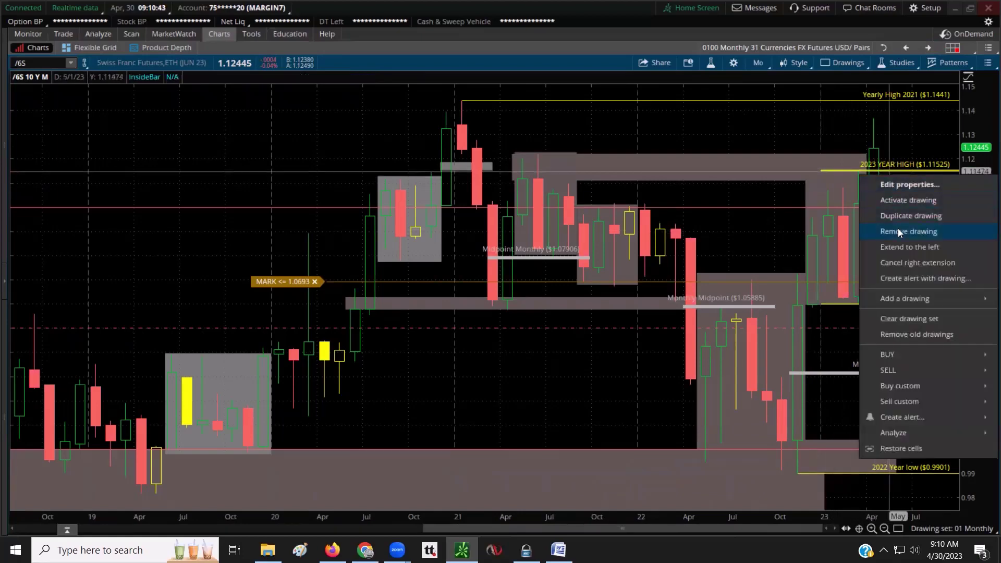
pyautogui.click(897, 229)
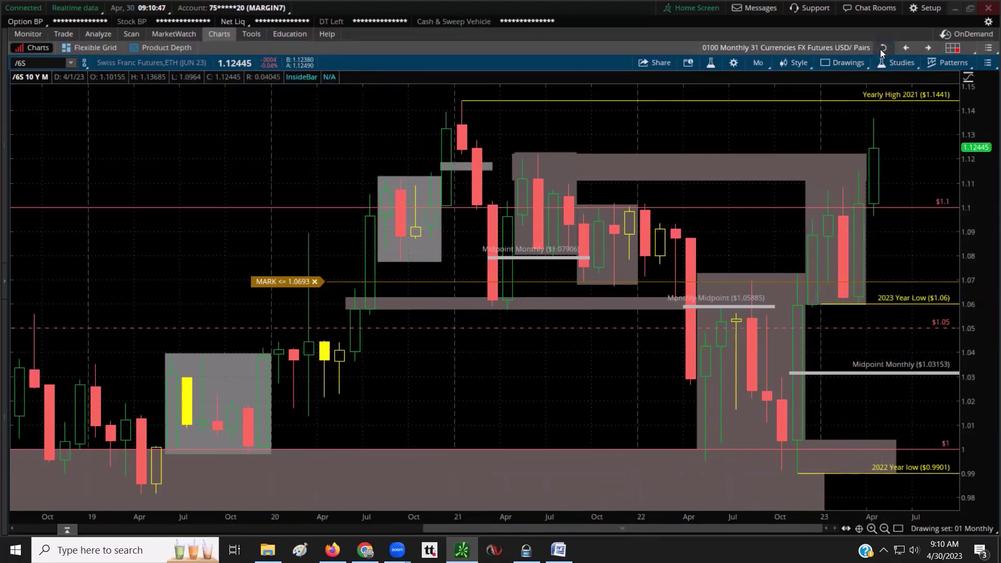
# Step: Exit the maximized chart back to the six-chart FX futures grid and zoom a few cells
pyautogui.click(882, 49)
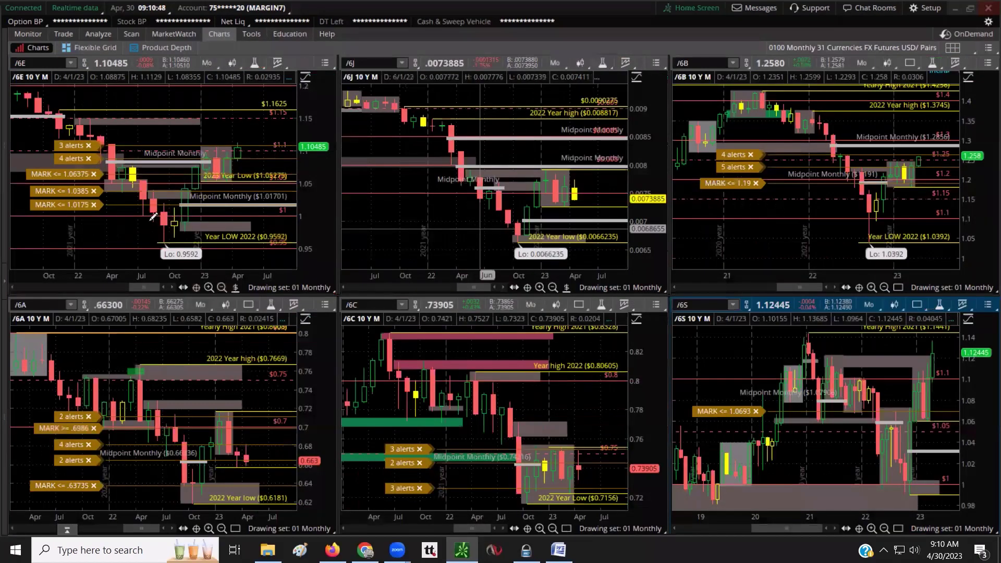
pyautogui.scroll(3, 295, 218)
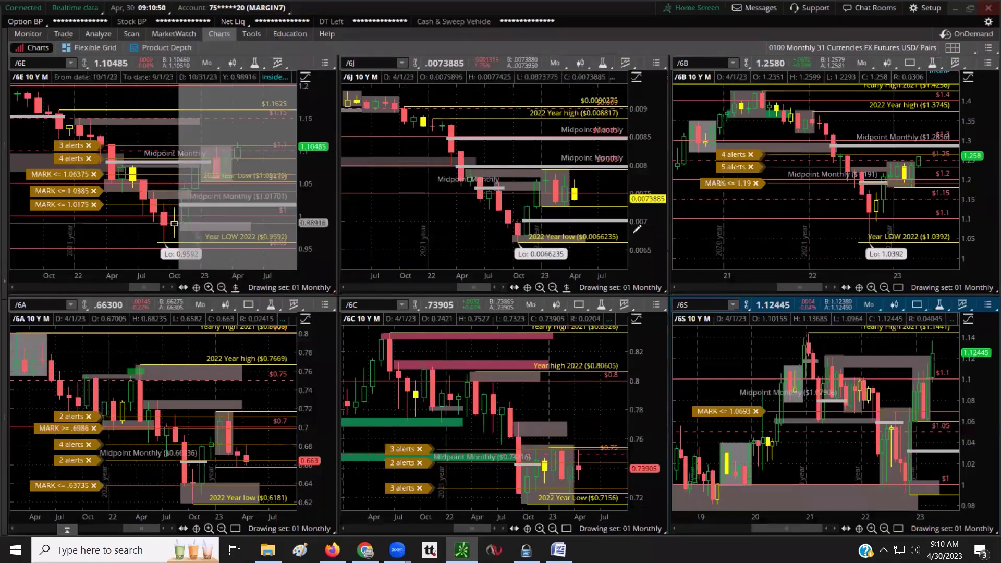
pyautogui.scroll(3, 963, 206)
pyautogui.scroll(3, 850, 407)
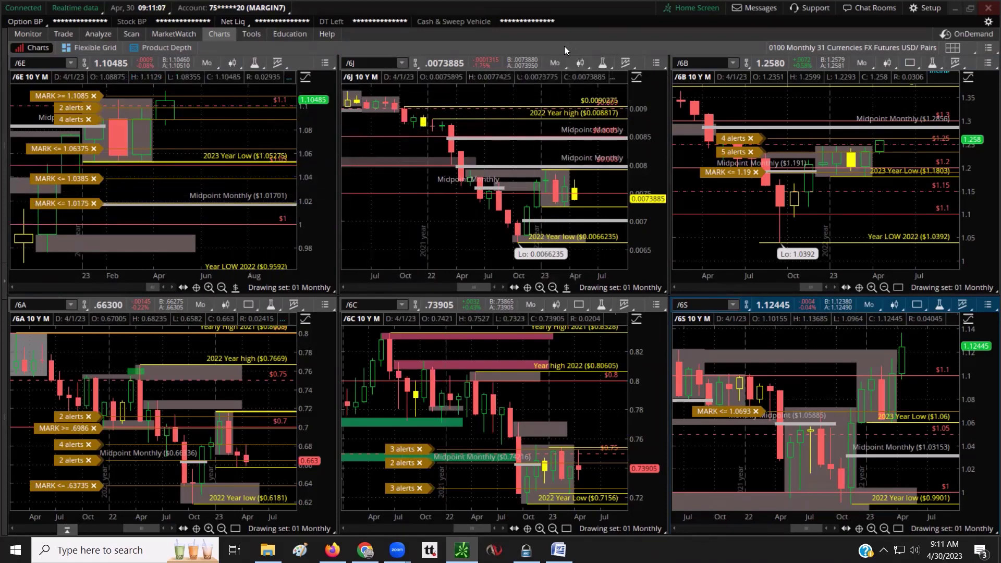
pyautogui.click(950, 49)
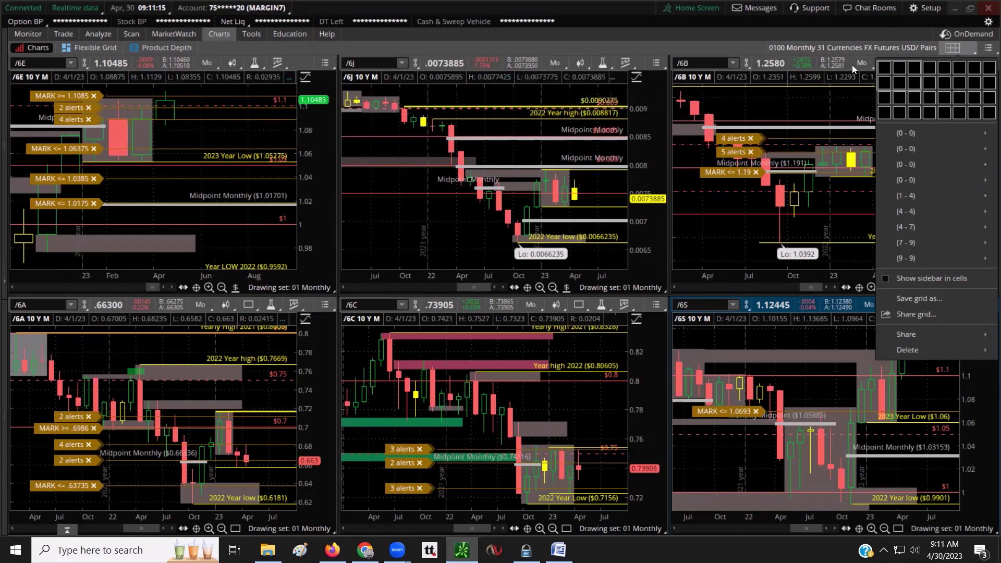
pyautogui.moveTo(930, 133)
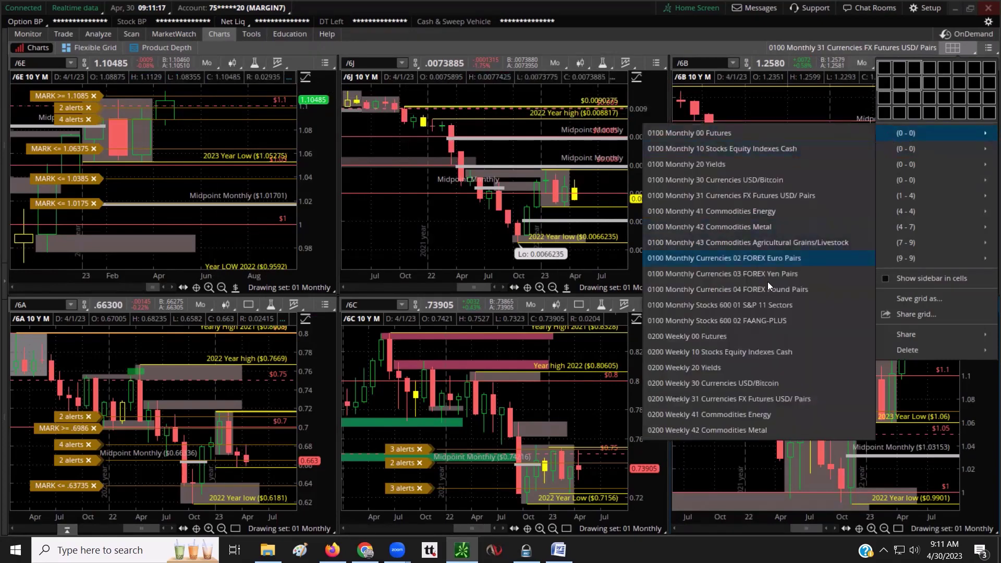
# Step: Load the '0100 Monthly Currencies 02 FOREX Euro Pairs' grid of six euro cross charts
pyautogui.click(756, 260)
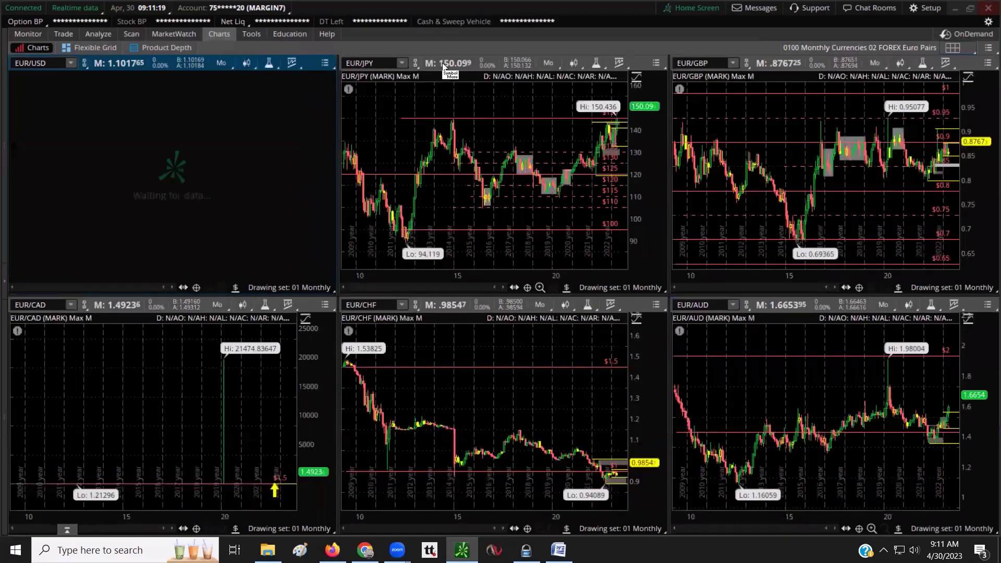
pyautogui.click(443, 66)
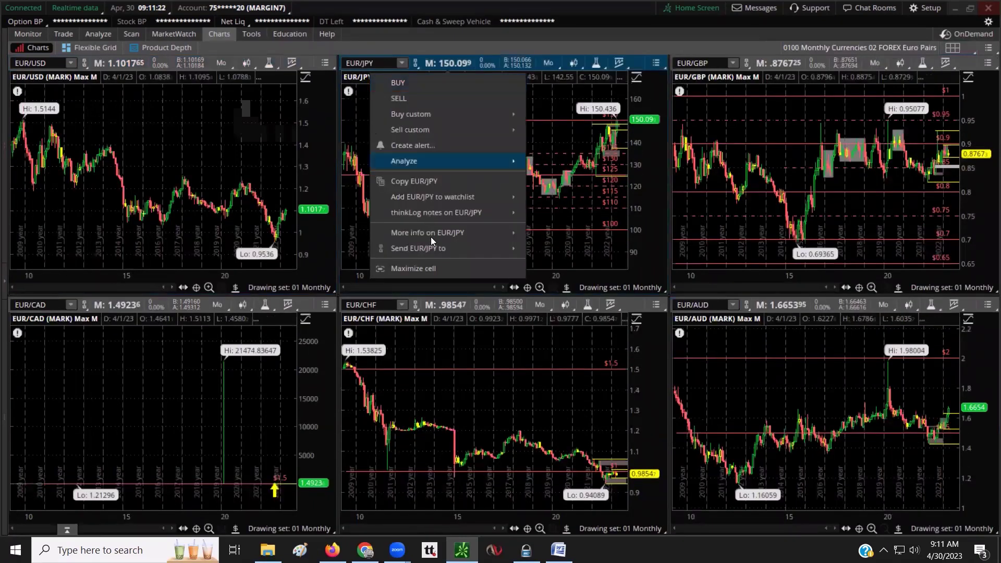
# Step: Maximize EUR/JPY, zoom to 2019 onward, and remove its 2023 Year High line
pyautogui.click(416, 269)
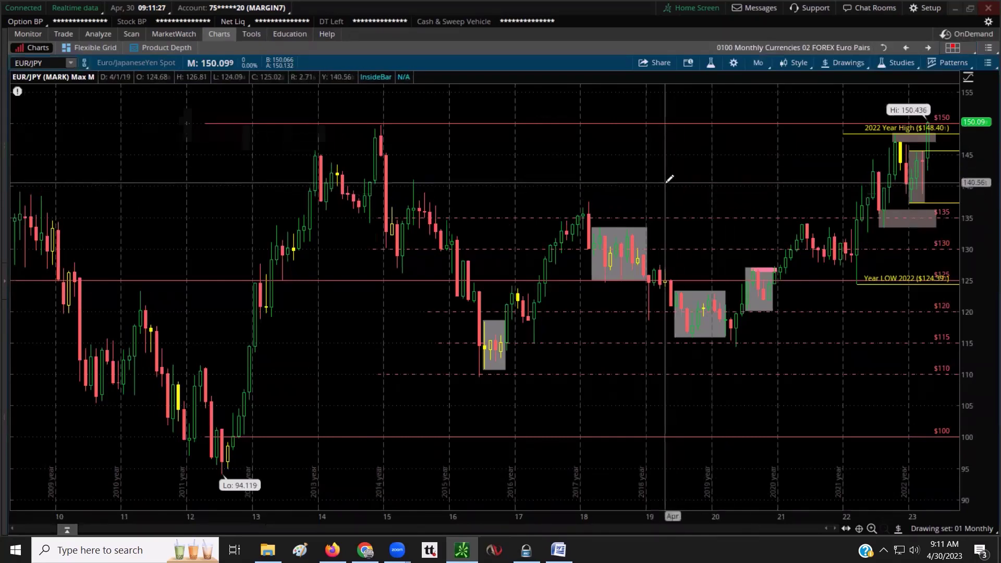
pyautogui.moveTo(670, 182); pyautogui.dragTo(984, 189)
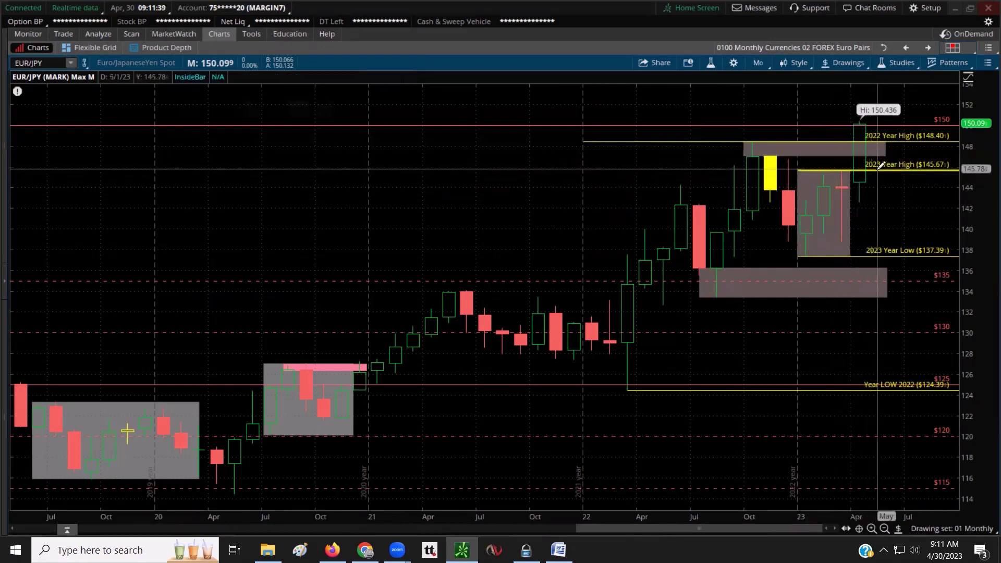
pyautogui.rightClick(877, 169)
pyautogui.click(888, 230)
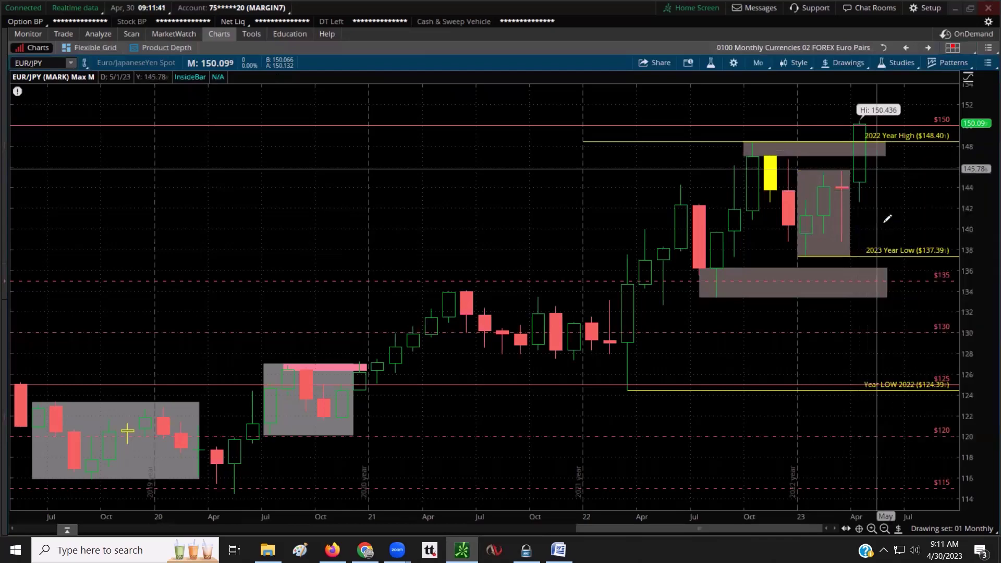
# Step: Delete EUR/JPY's 2022 Year High line and zoom the EUR/GBP chart to 2019 onward
pyautogui.rightClick(904, 144)
pyautogui.click(906, 200)
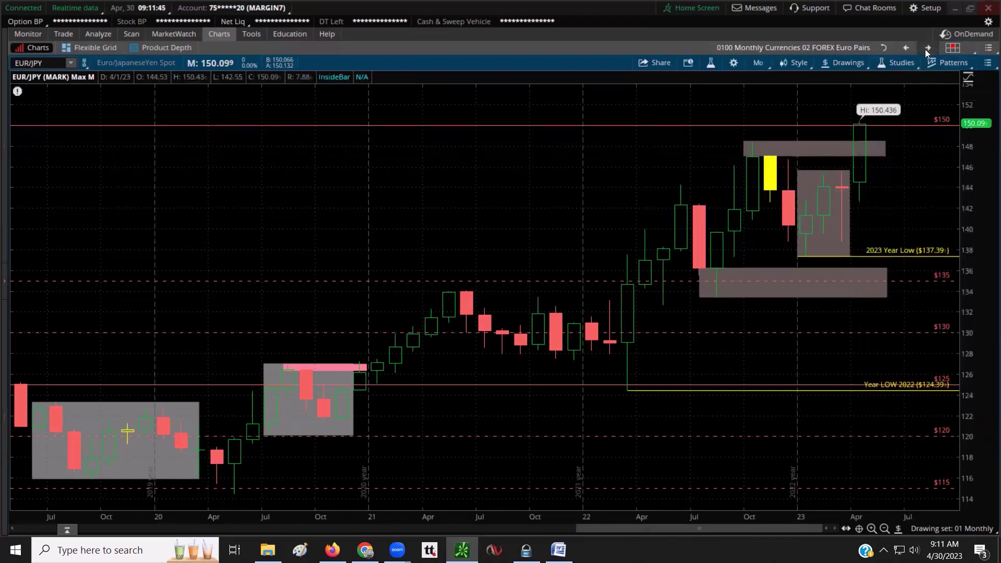
pyautogui.click(925, 49)
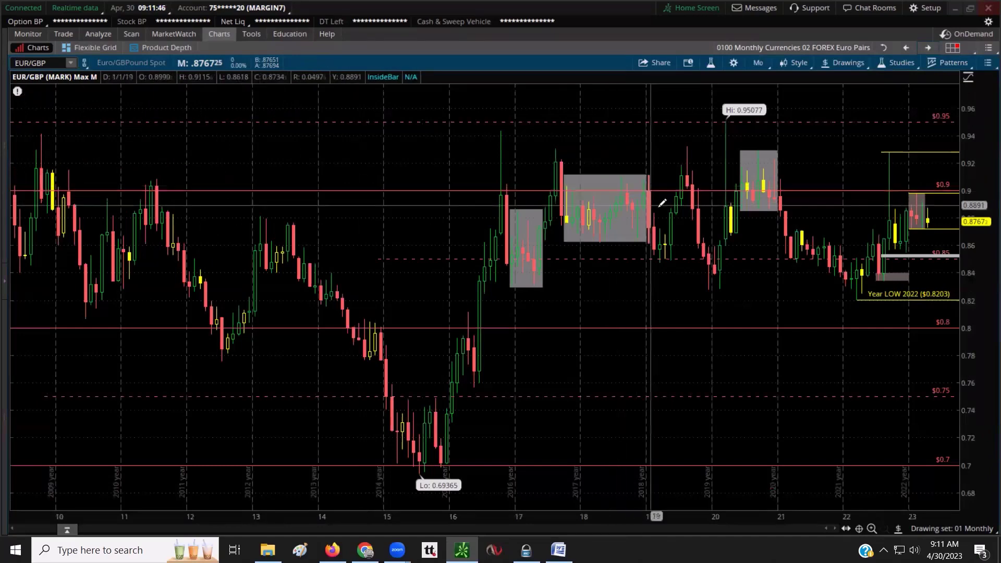
pyautogui.moveTo(652, 205); pyautogui.dragTo(986, 253)
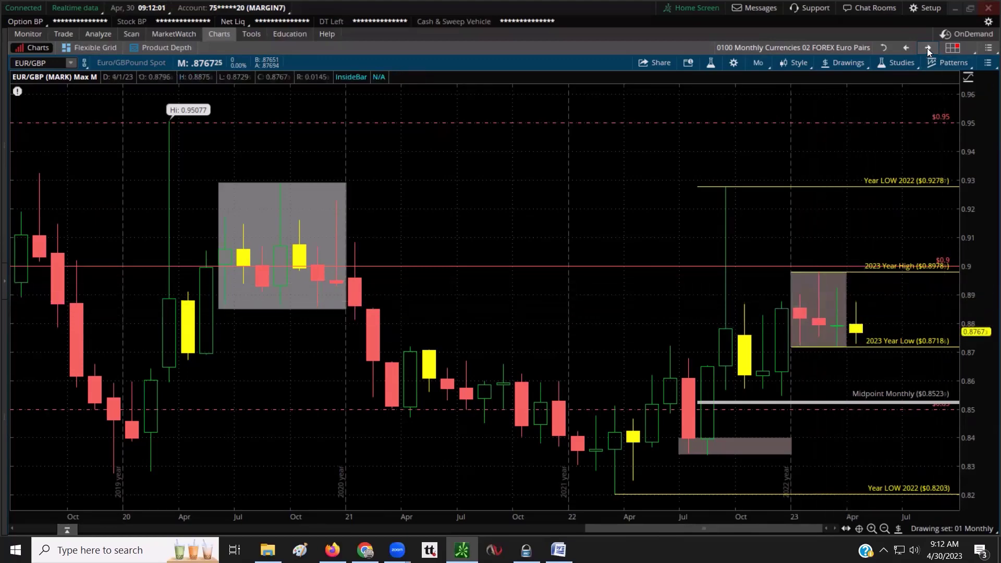
# Step: Delete the 2023 Year High line on the EUR/CAD chart
pyautogui.press('Down')
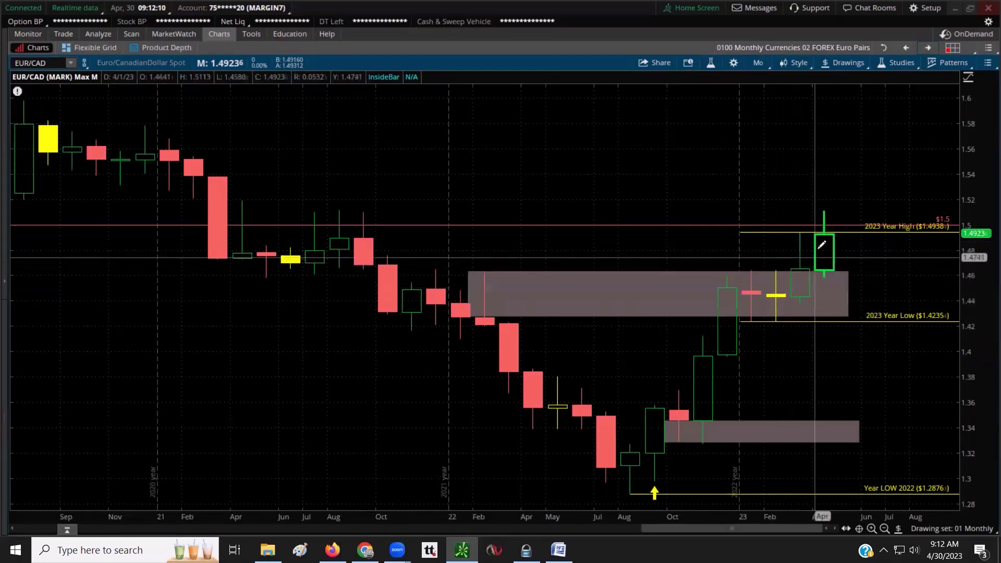
pyautogui.rightClick(847, 233)
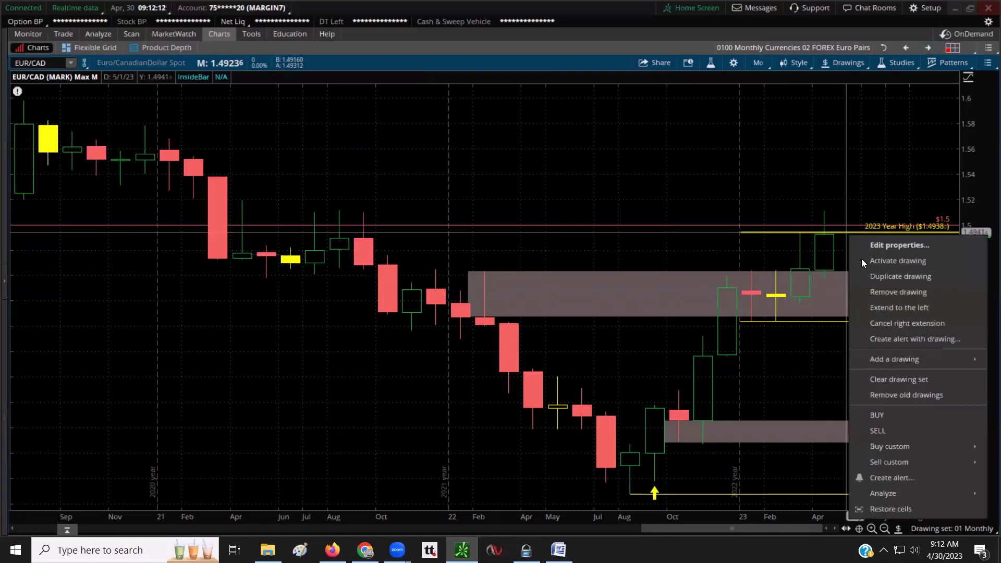
pyautogui.click(870, 291)
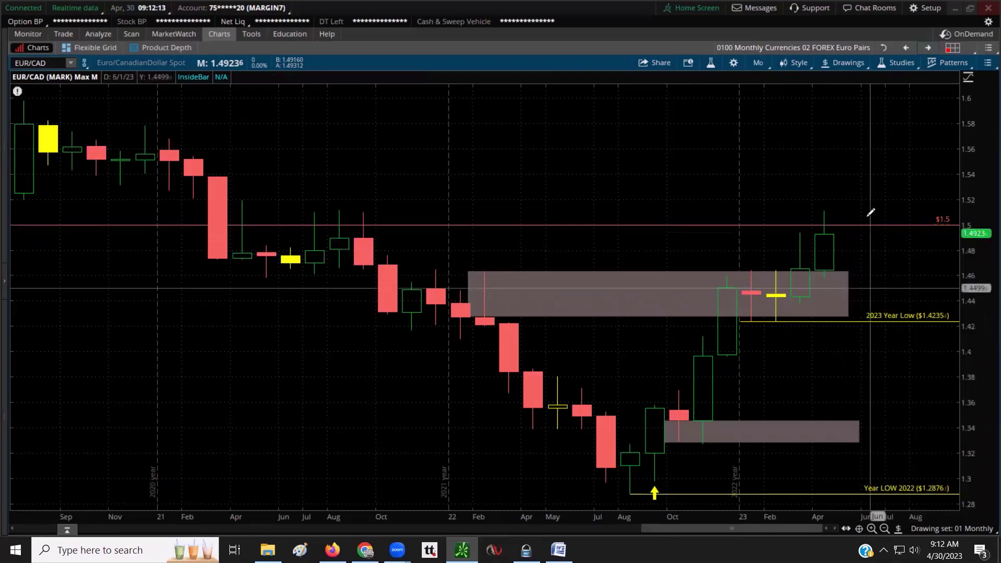
# Step: Skip past EUR/CHF and delete the 2023 Year High line on EUR/AUD
pyautogui.click(924, 50)
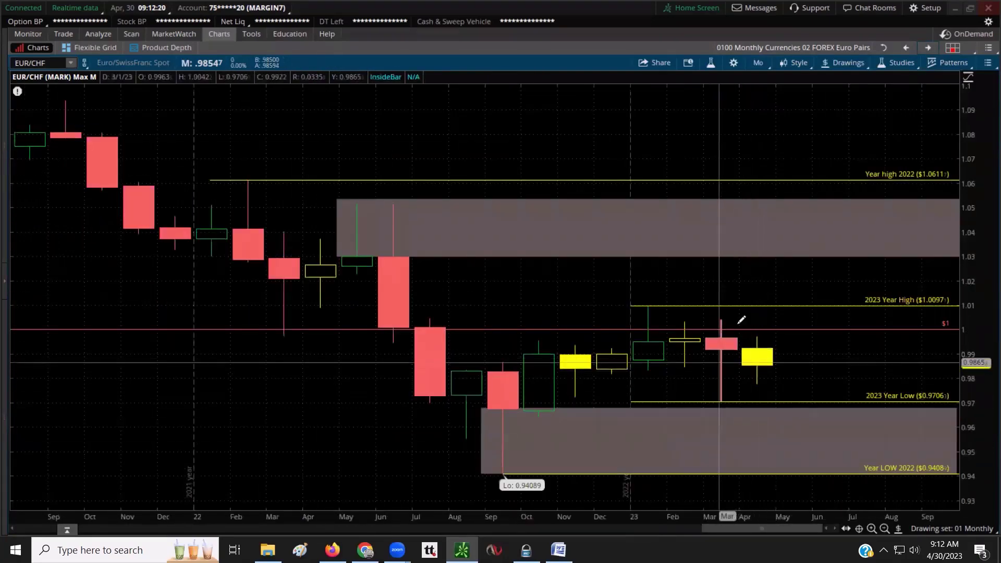
pyautogui.click(928, 48)
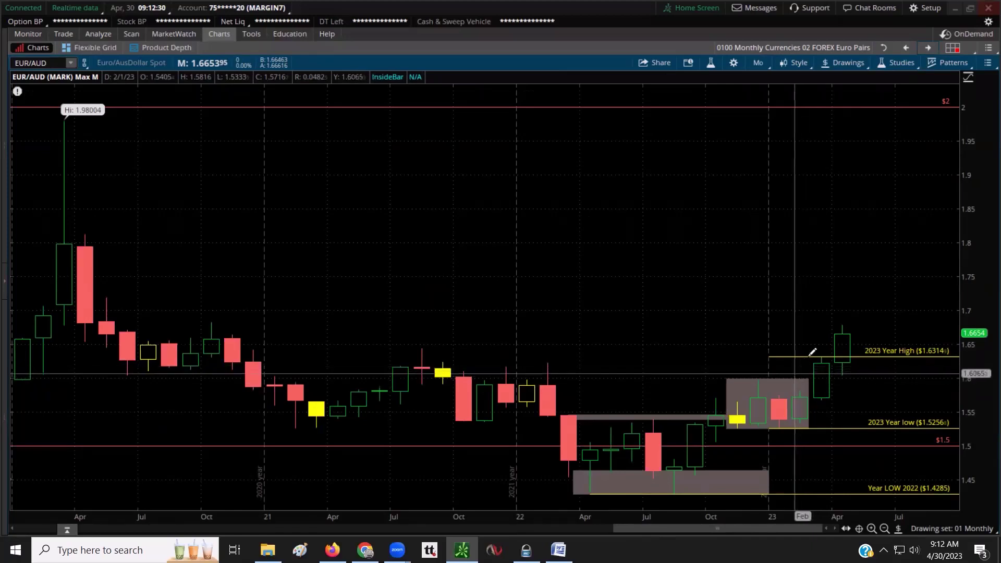
pyautogui.rightClick(865, 355)
pyautogui.click(884, 334)
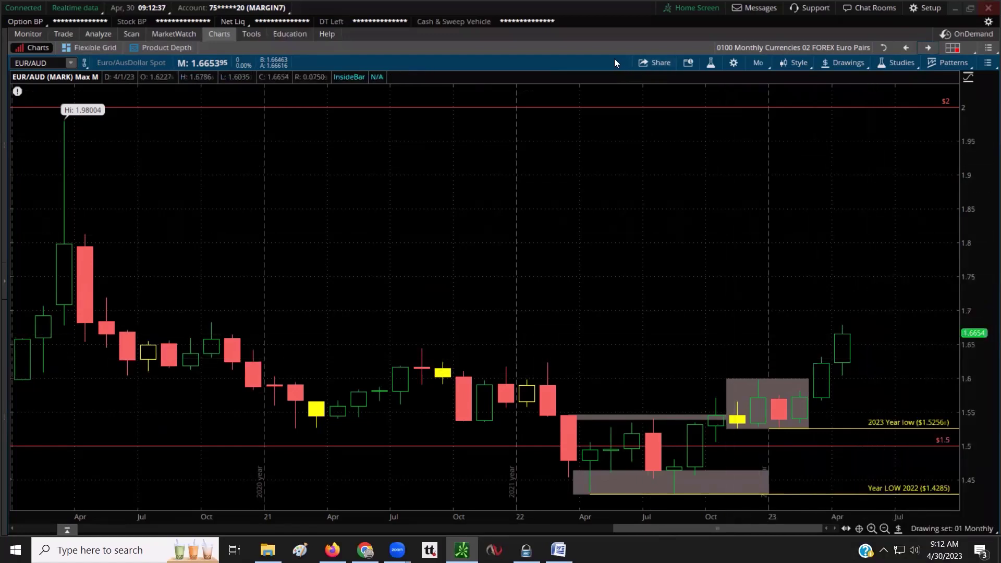
pyautogui.click(951, 48)
pyautogui.moveTo(930, 132)
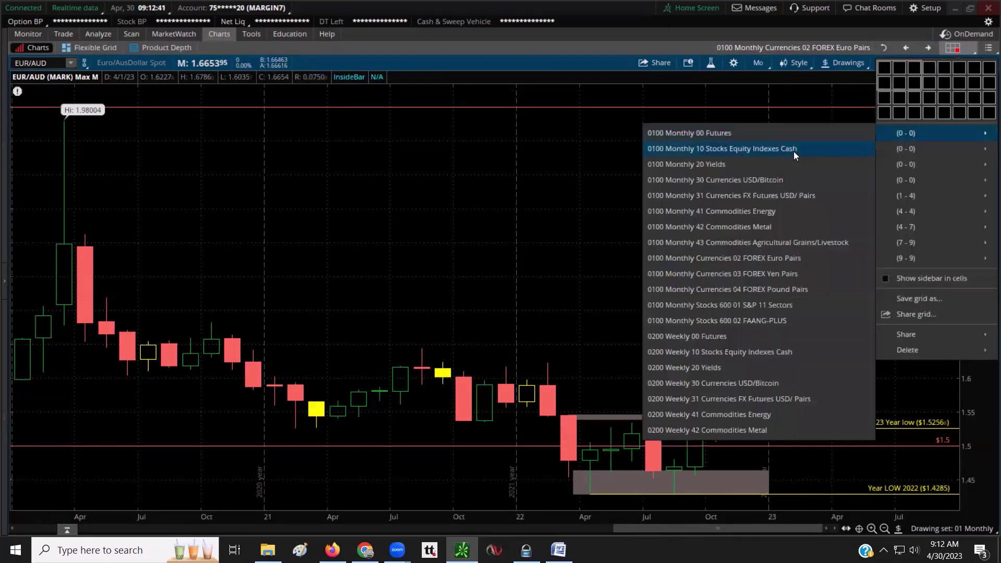
pyautogui.click(717, 274)
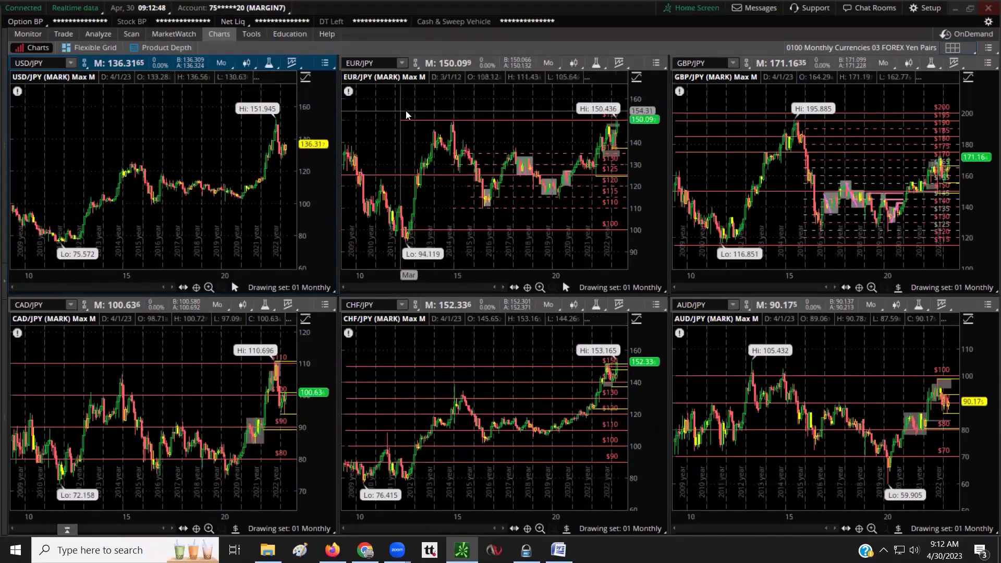
pyautogui.rightClick(747, 110)
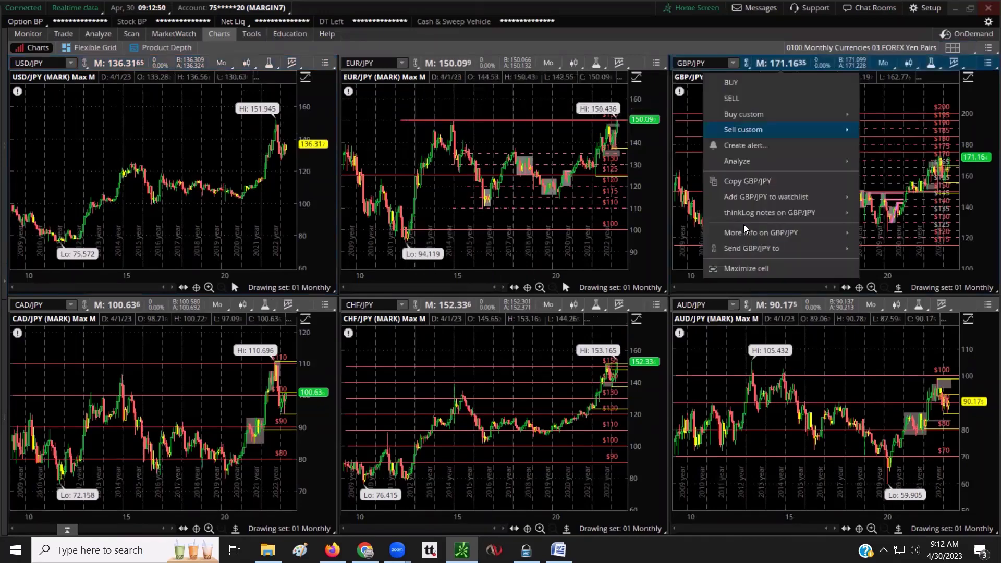
pyautogui.click(746, 268)
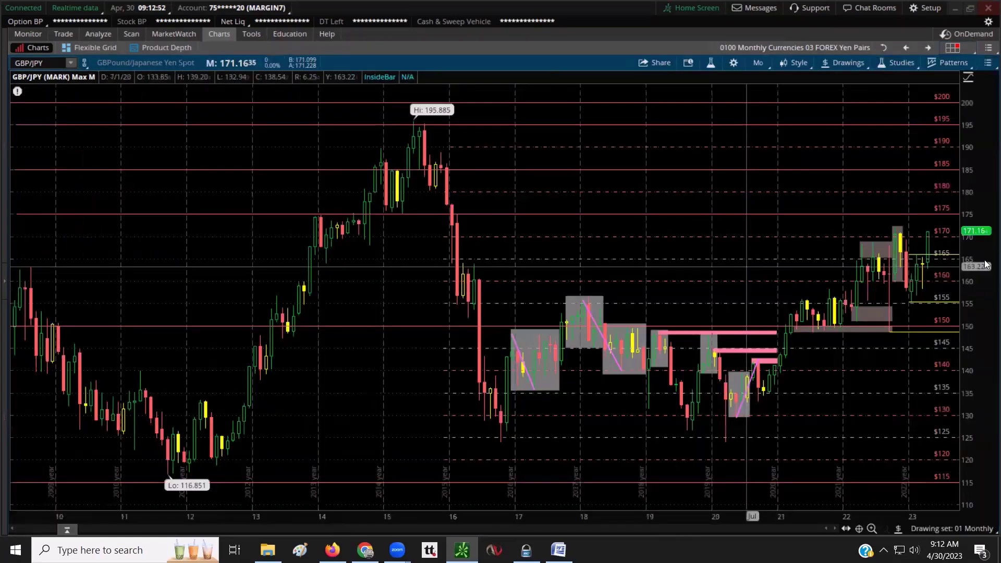
pyautogui.moveTo(747, 266); pyautogui.dragTo(957, 263)
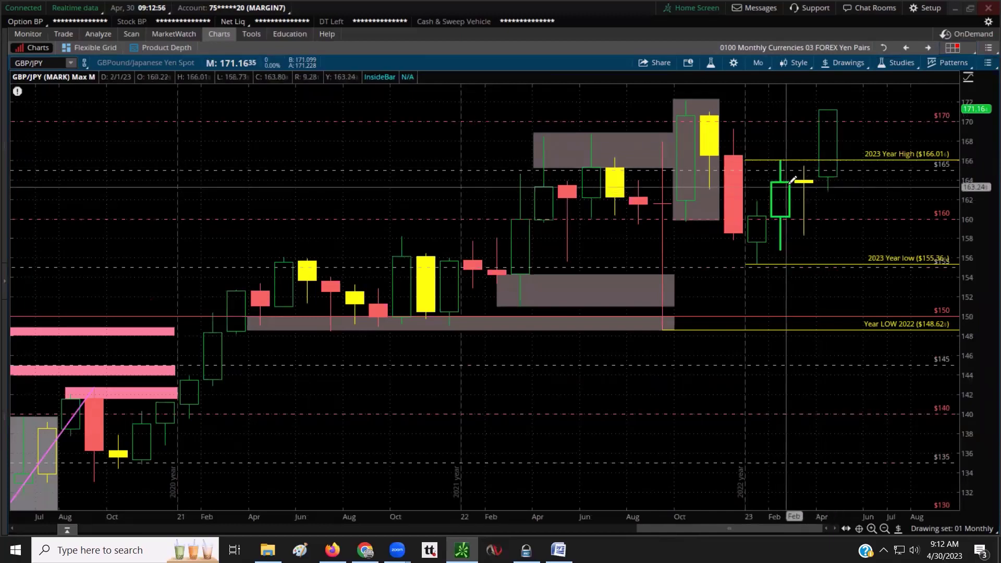
pyautogui.rightClick(817, 163)
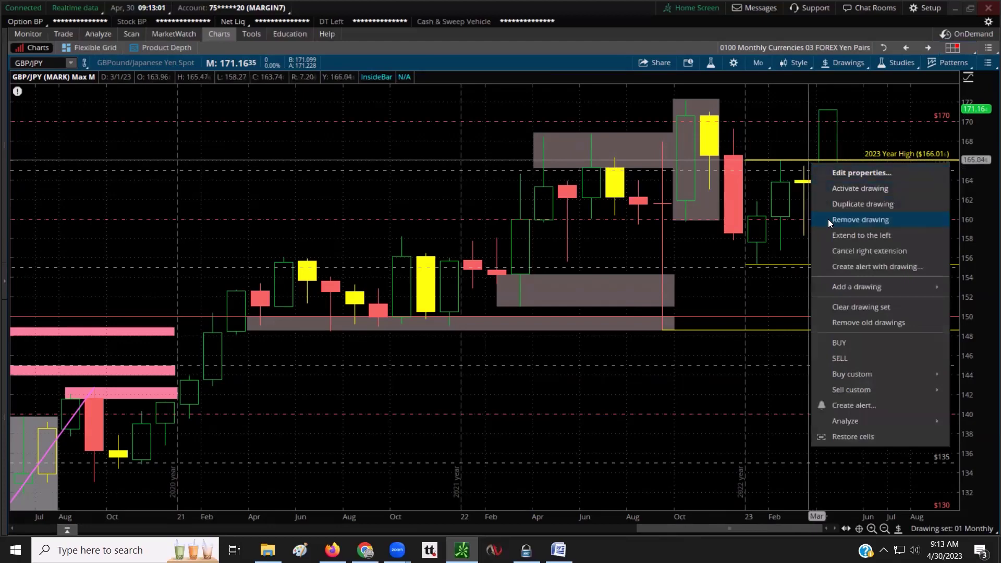
pyautogui.click(860, 219)
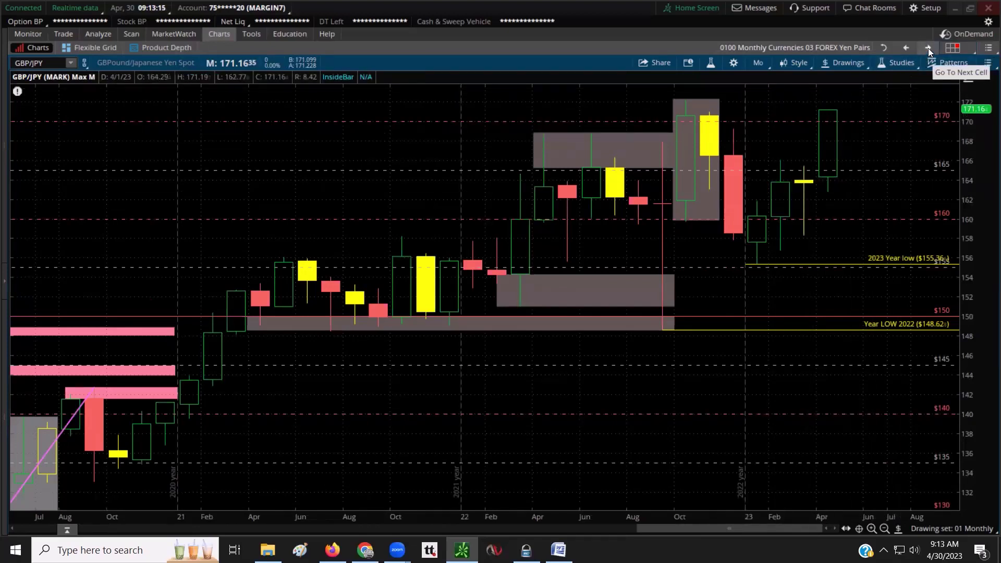
# Step: Zoom the CAD/JPY and CHF/JPY charts in on their 2020–2023 candles
pyautogui.click(928, 48)
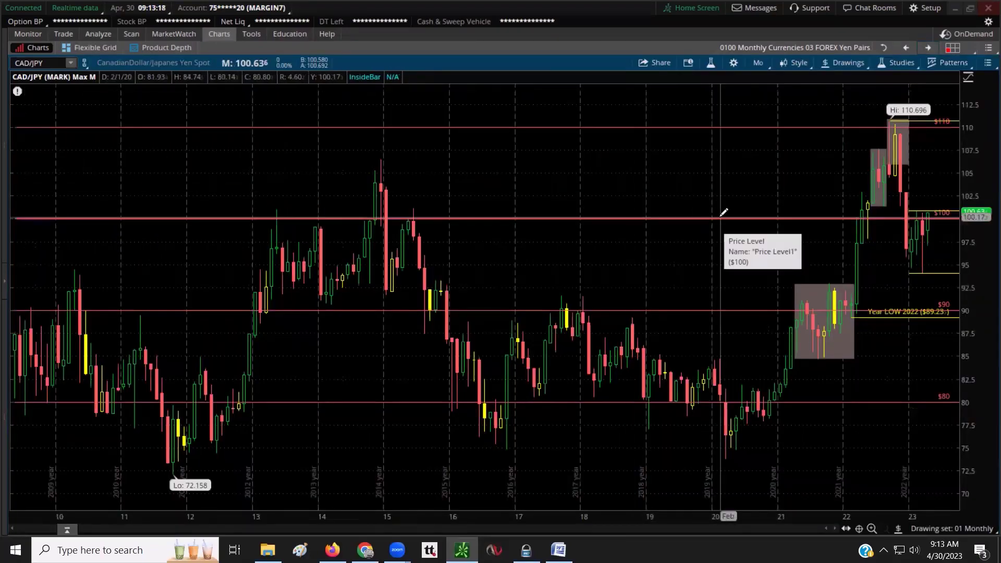
pyautogui.moveTo(720, 233); pyautogui.dragTo(800, 235)
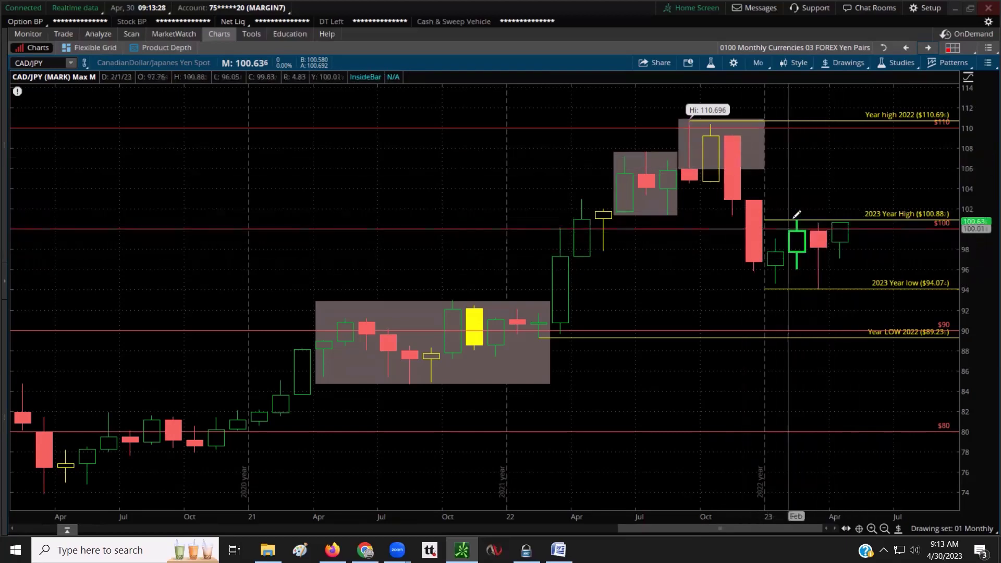
pyautogui.click(927, 48)
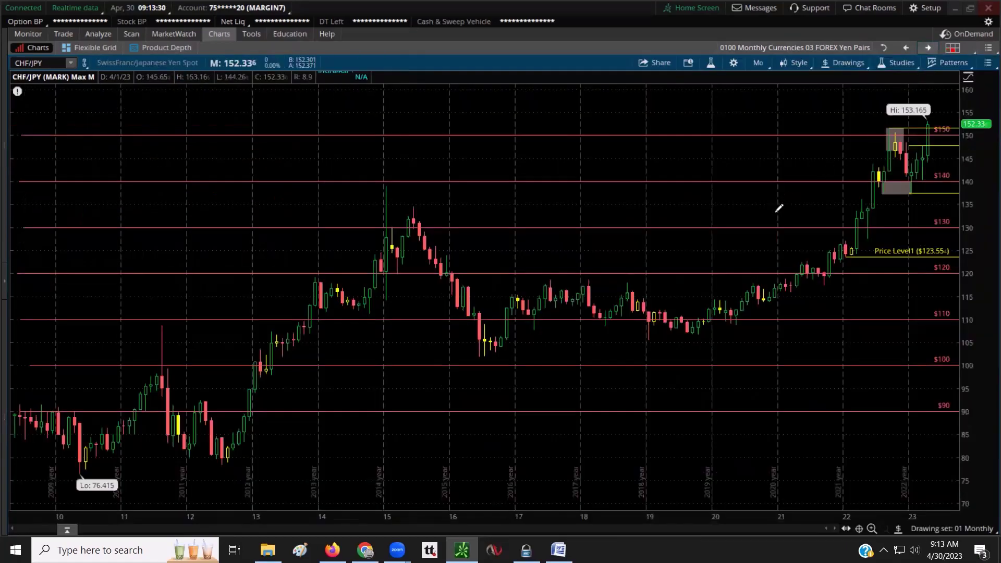
pyautogui.moveTo(774, 209); pyautogui.dragTo(958, 209)
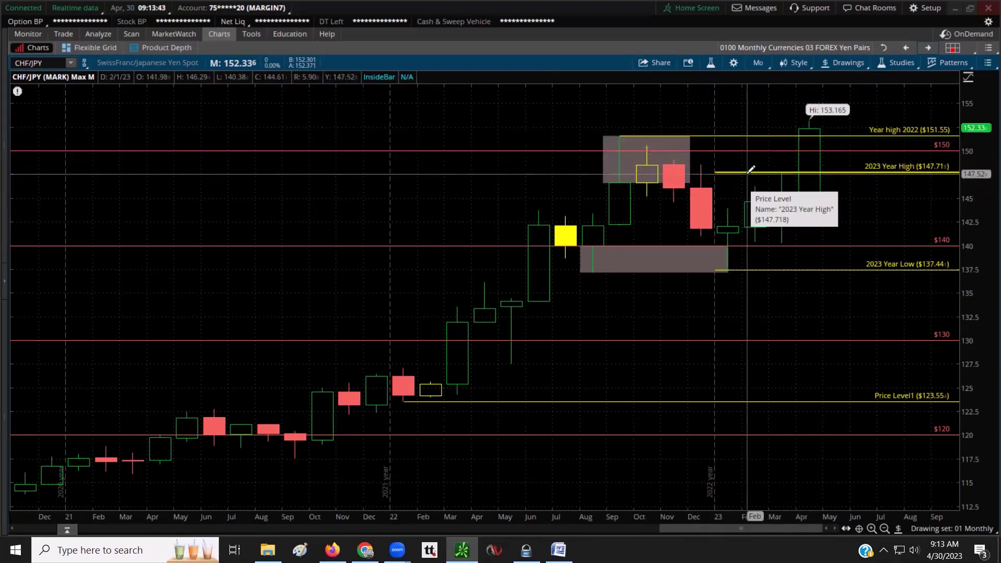
# Step: Delete CHF/JPY's 2023 Year High and Year high 2022 lines, then zoom AUD/JPY to 2020–2023
pyautogui.rightClick(750, 171)
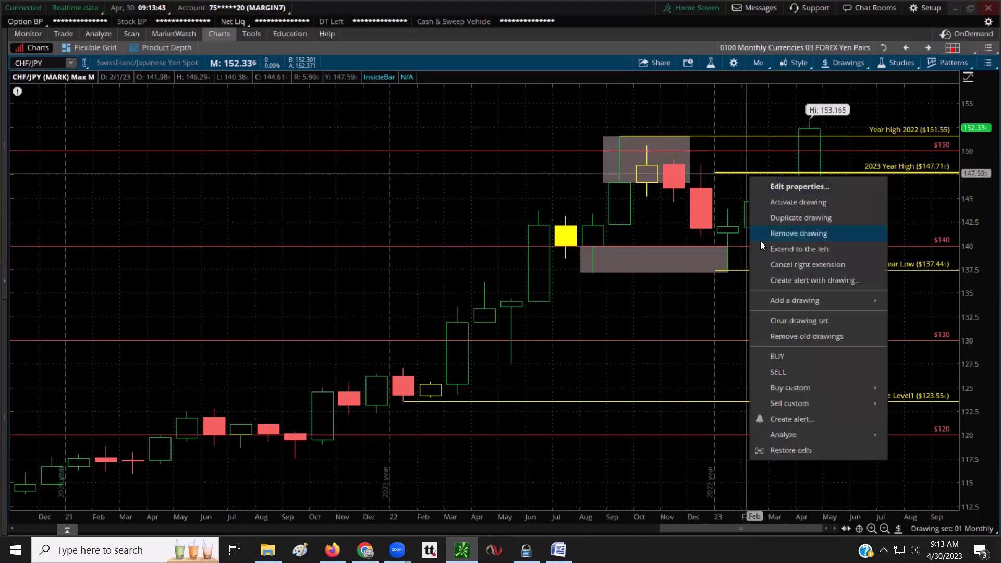
pyautogui.rightClick(745, 178)
pyautogui.click(785, 231)
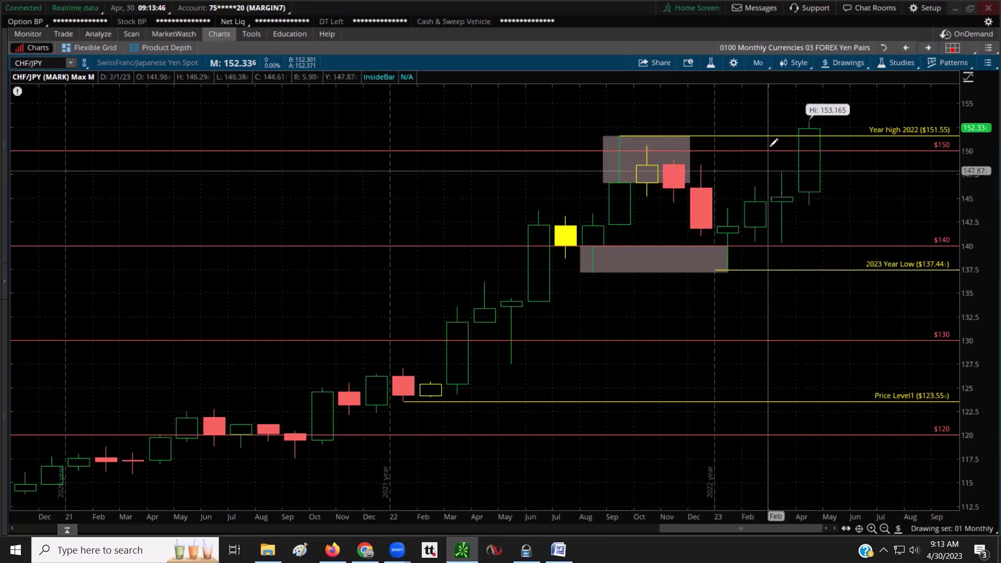
pyautogui.rightClick(771, 137)
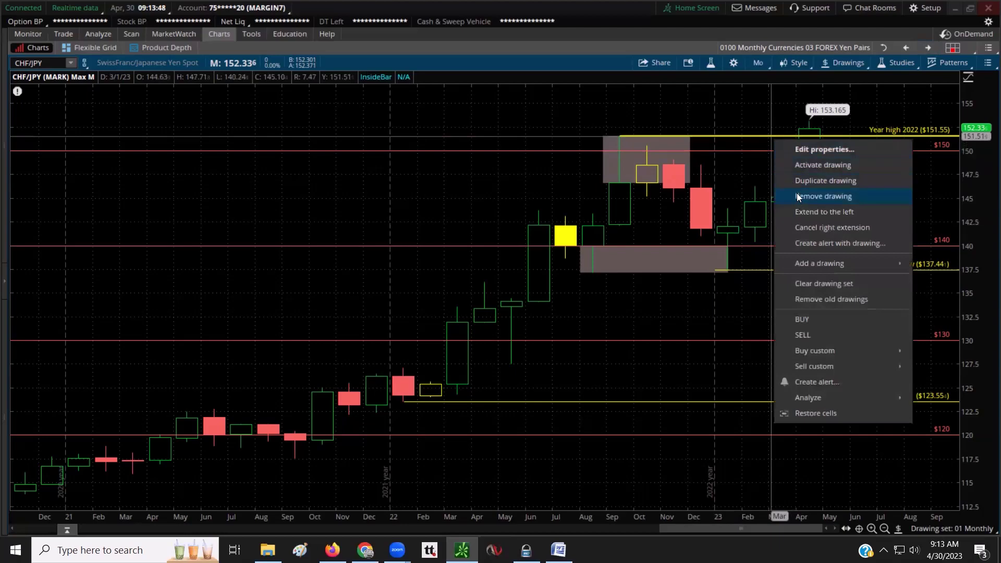
pyautogui.click(797, 194)
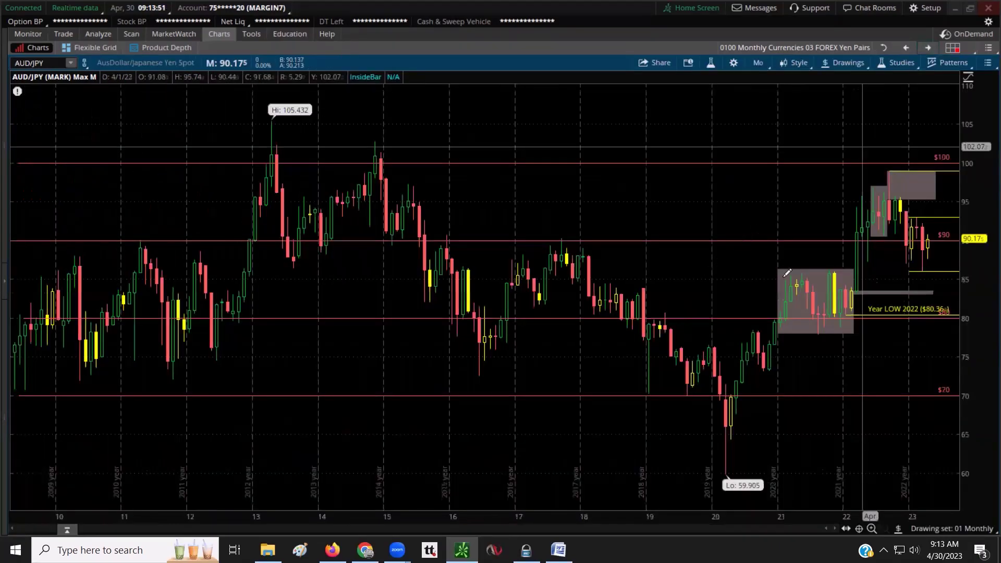
pyautogui.moveTo(704, 263); pyautogui.dragTo(916, 271)
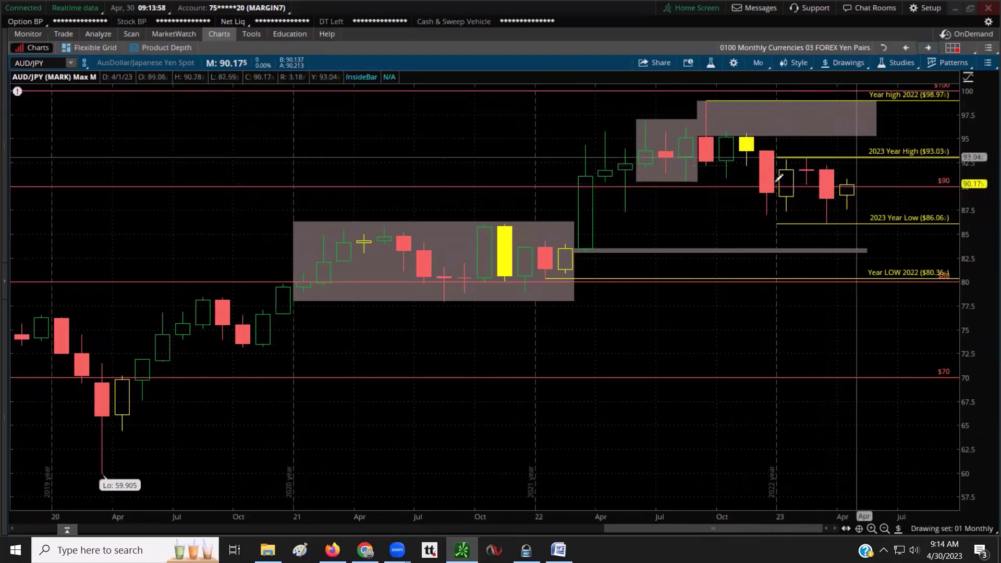
# Step: Load the 04 FOREX Pound Pairs grid and maximize the GBP/CAD chart
pyautogui.click(950, 51)
pyautogui.moveTo(930, 133)
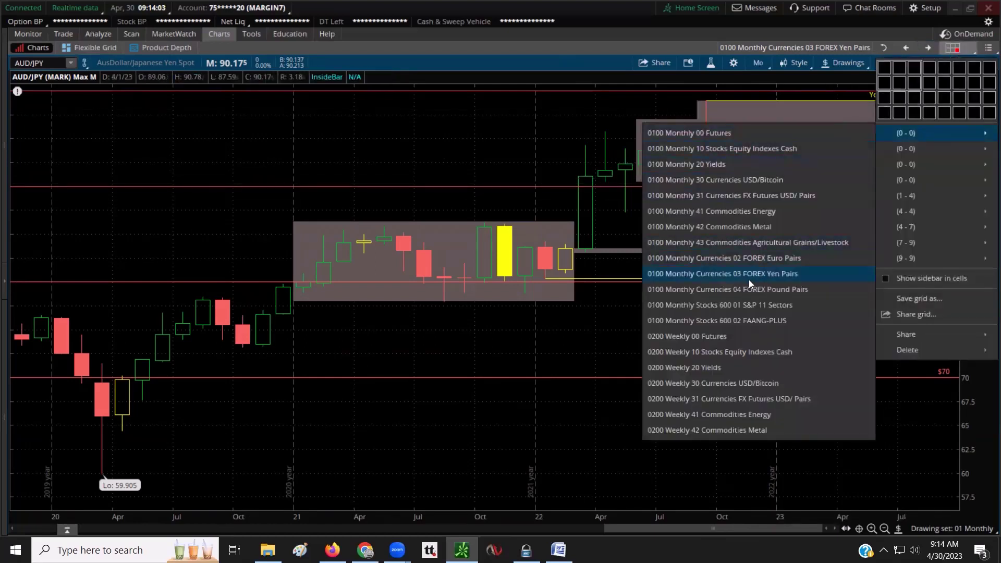
pyautogui.click(741, 291)
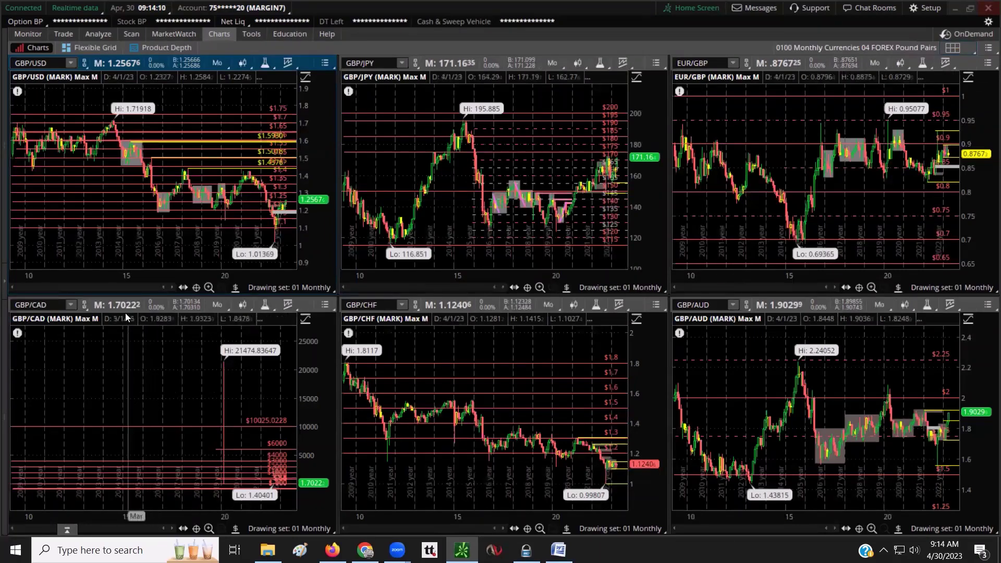
pyautogui.rightClick(37, 315)
pyautogui.click(94, 510)
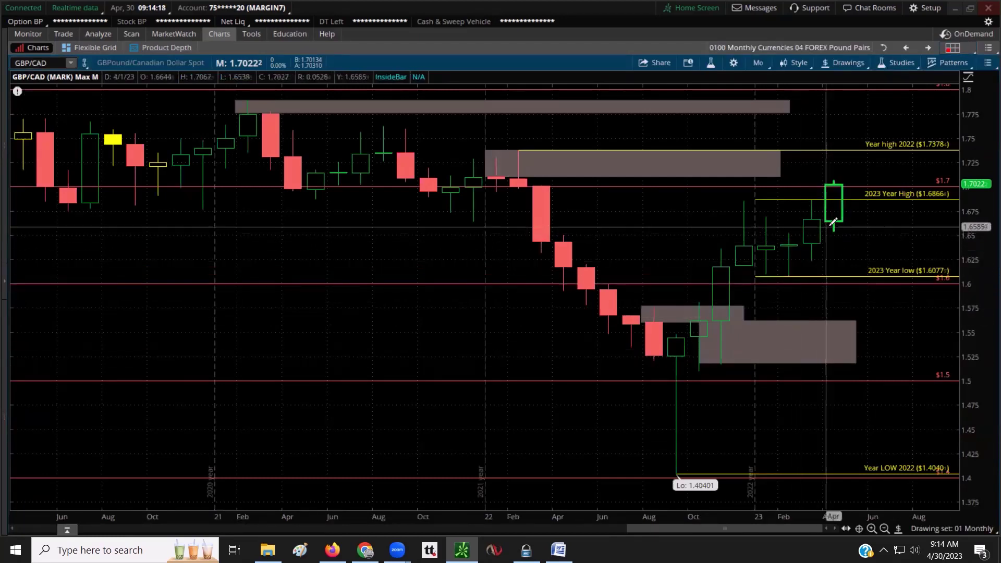
# Step: Delete GBP/CAD's 2023 Year High line and extend the upper shaded box to June 2023
pyautogui.rightClick(851, 194)
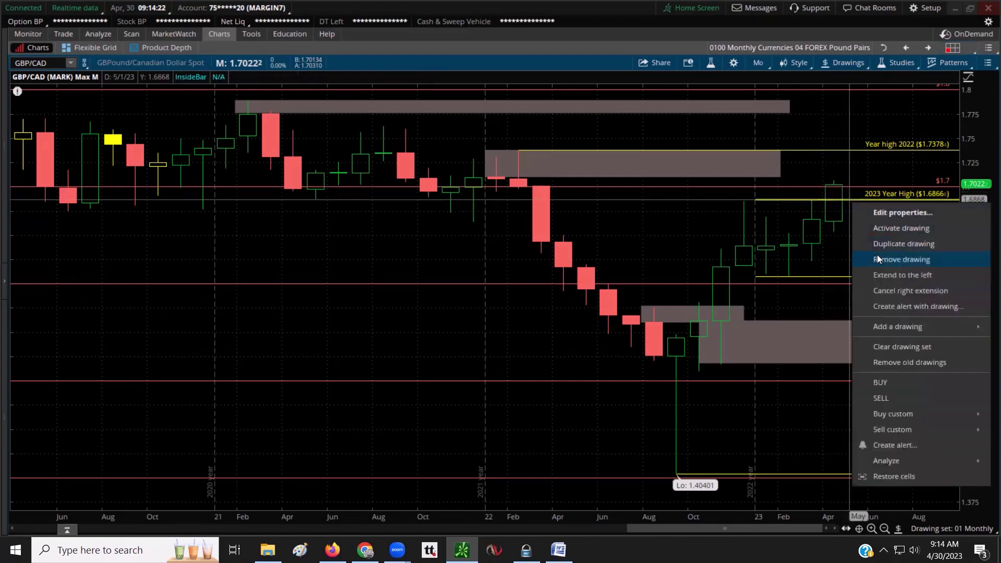
pyautogui.click(877, 259)
pyautogui.rightClick(727, 172)
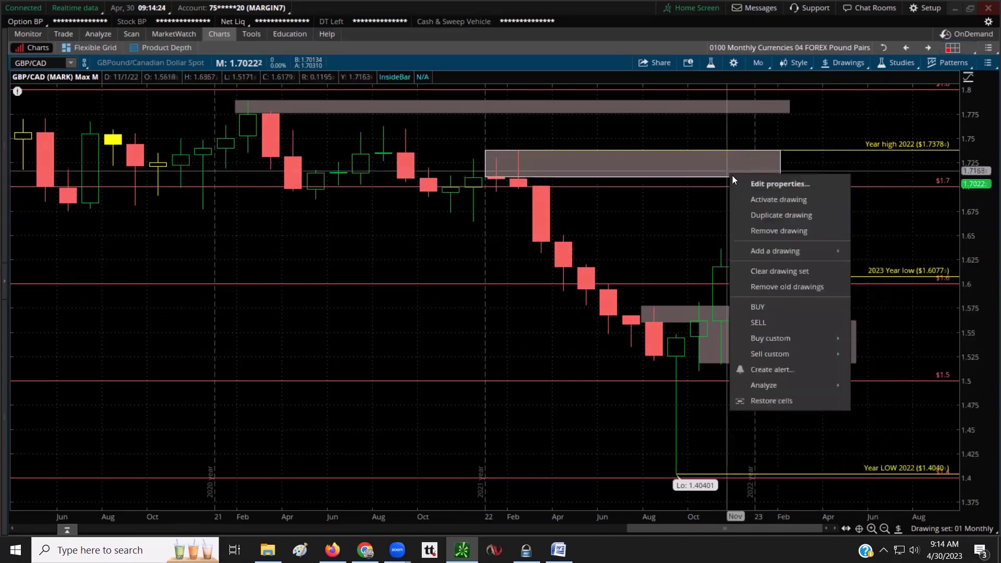
pyautogui.click(752, 185)
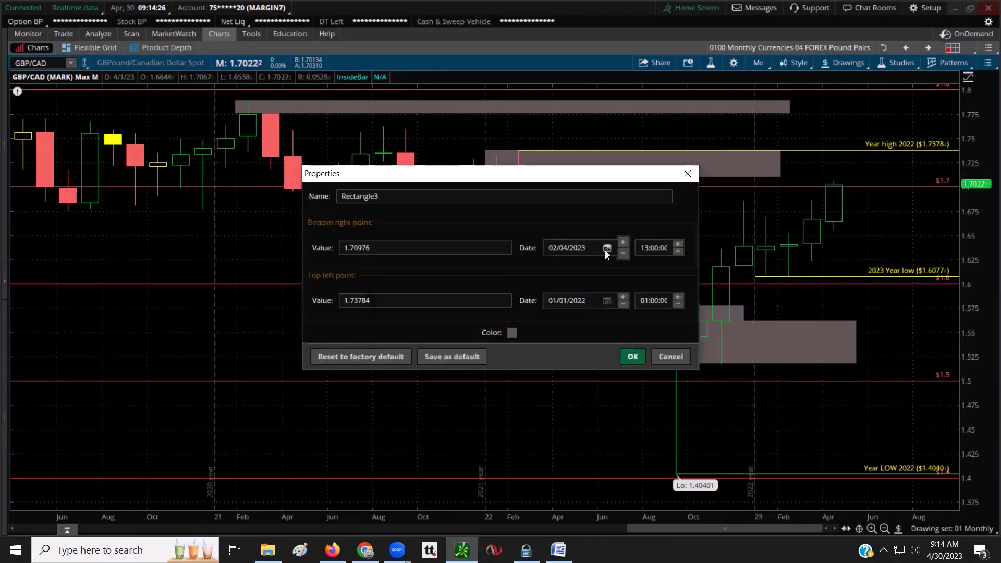
pyautogui.click(607, 248)
pyautogui.click(631, 272)
pyautogui.click(631, 272)
pyautogui.click(636, 358)
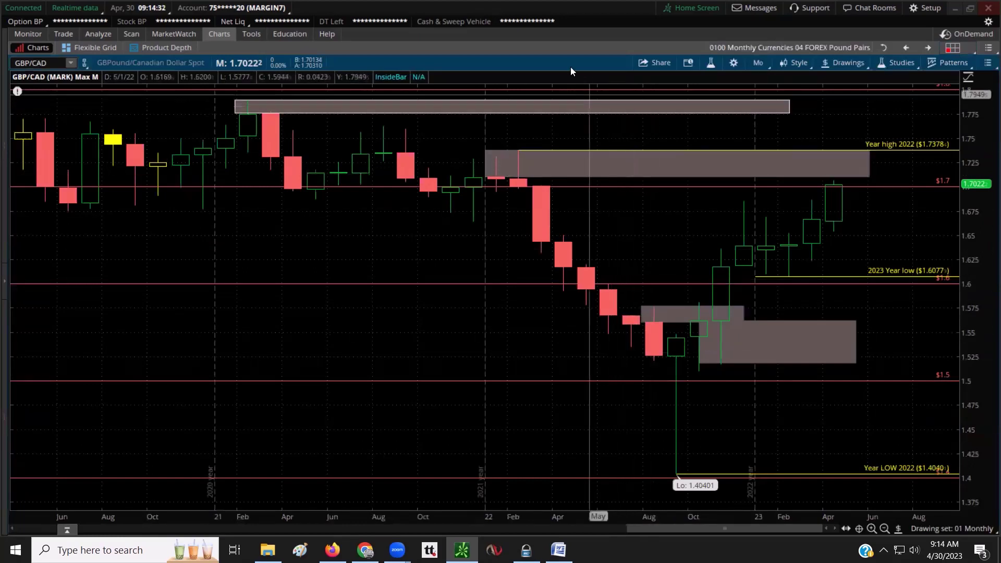
# Step: Zoom the GBP/CHF and GBP/AUD charts in on their late 2020–2023 candles
pyautogui.click(926, 48)
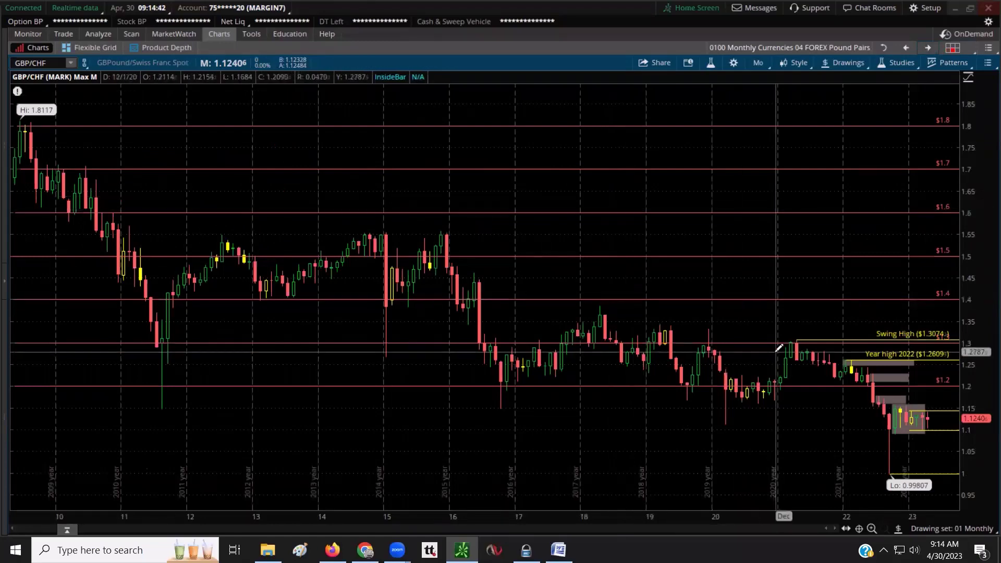
pyautogui.moveTo(774, 346); pyautogui.dragTo(957, 357)
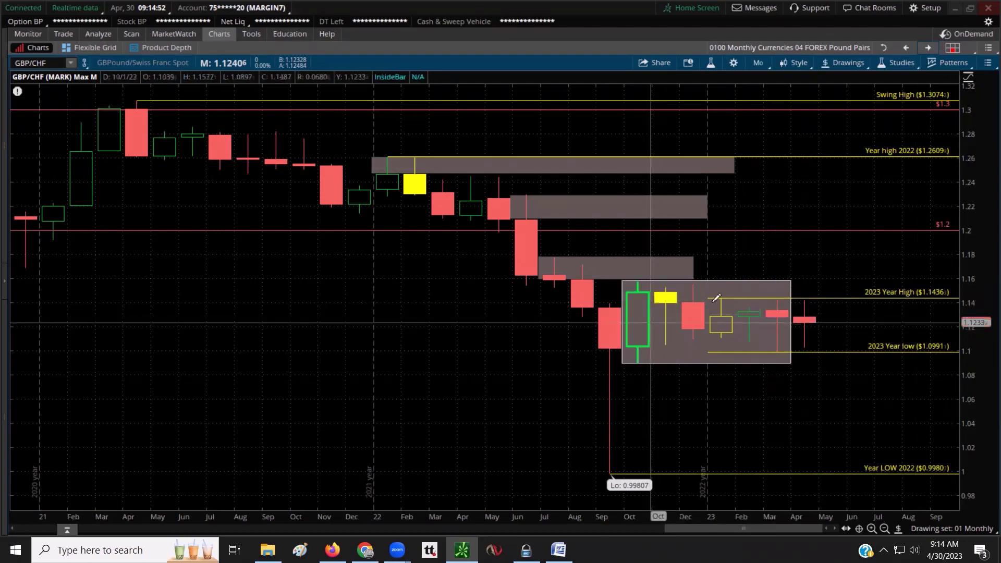
pyautogui.click(928, 47)
pyautogui.moveTo(740, 250); pyautogui.dragTo(959, 250)
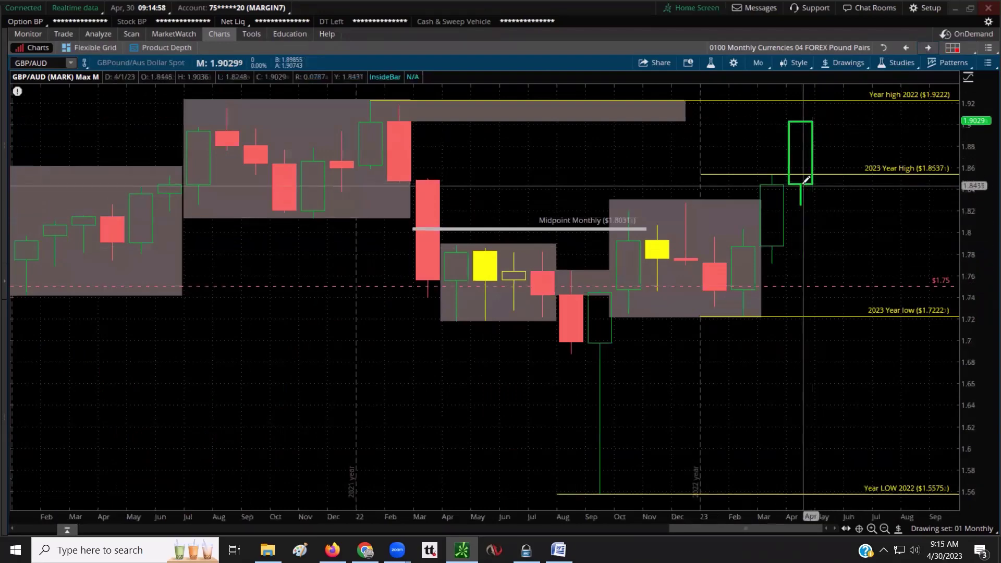
# Step: Delete GBP/AUD's 2023 Year High line, extend its 2022-high box into late 2023, and restore the grid
pyautogui.rightClick(833, 174)
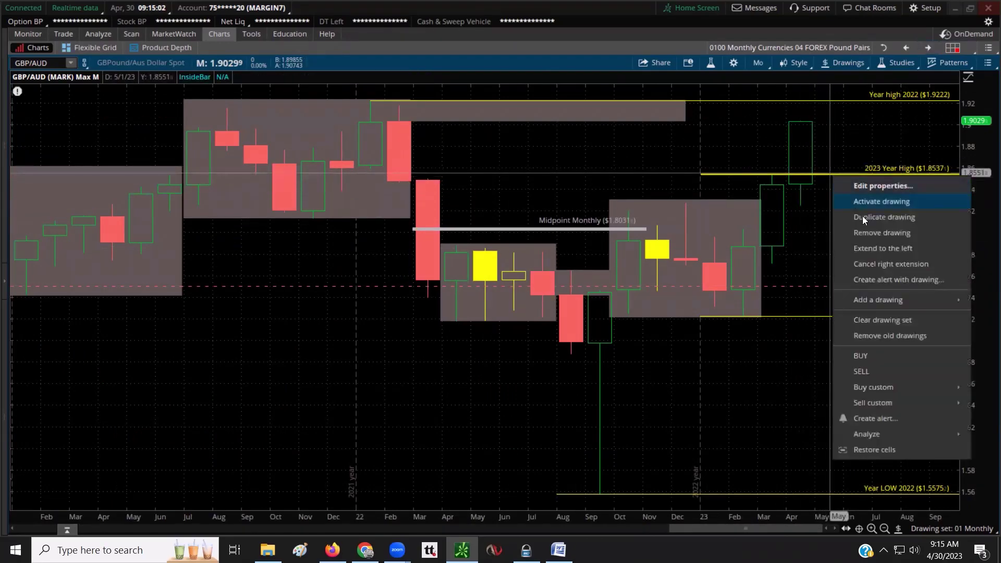
pyautogui.click(871, 233)
pyautogui.rightClick(670, 116)
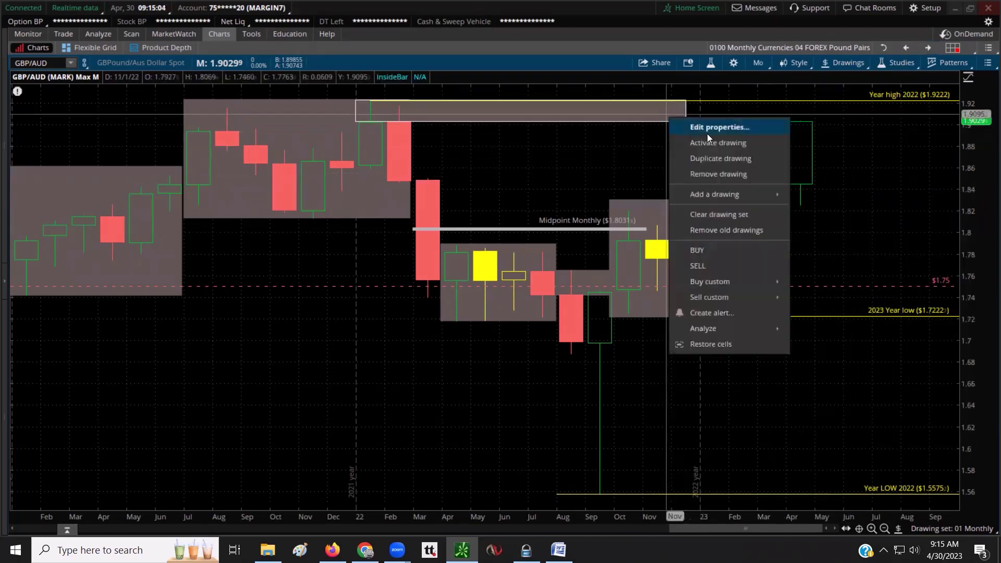
pyautogui.click(719, 127)
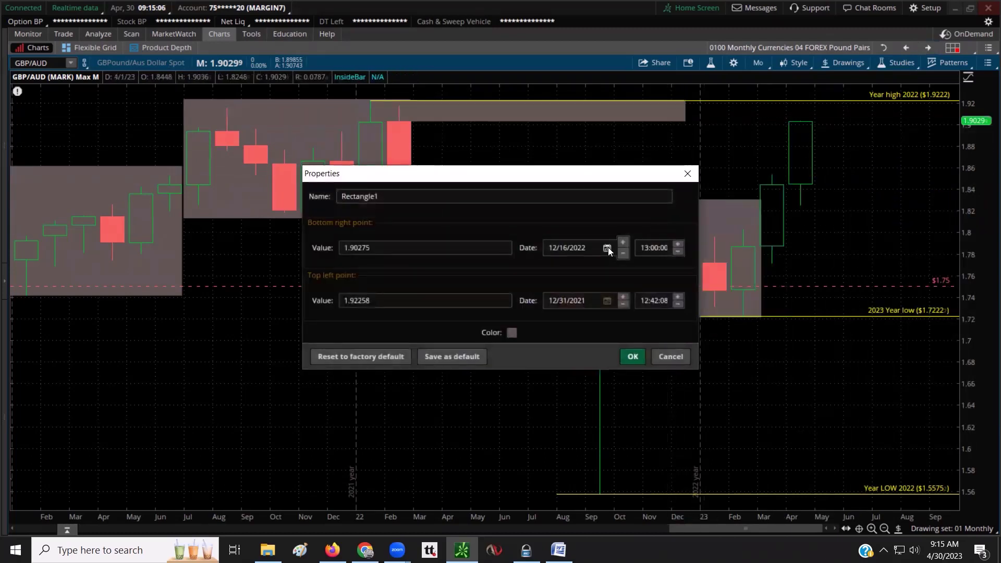
pyautogui.click(607, 248)
pyautogui.click(643, 272)
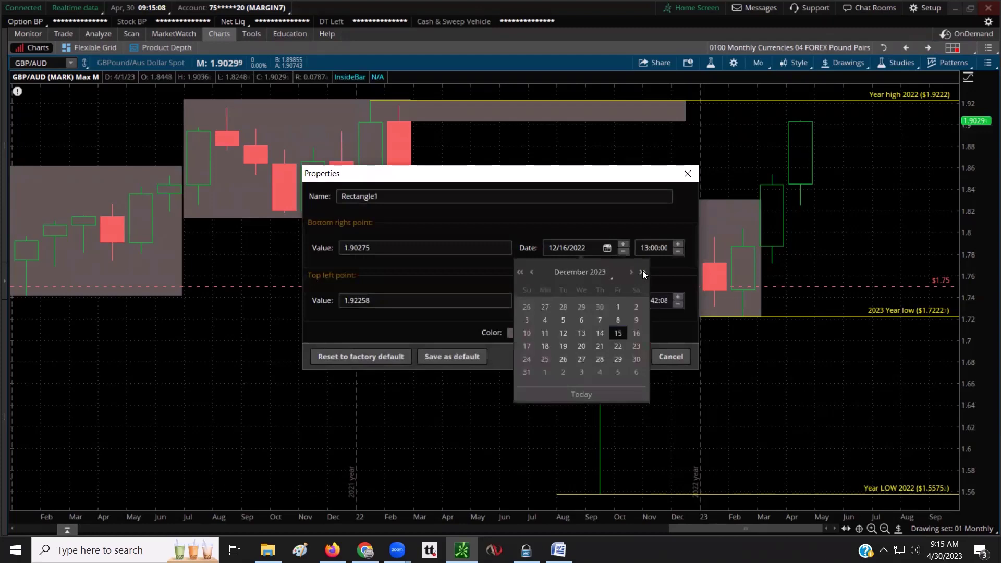
pyautogui.click(636, 371)
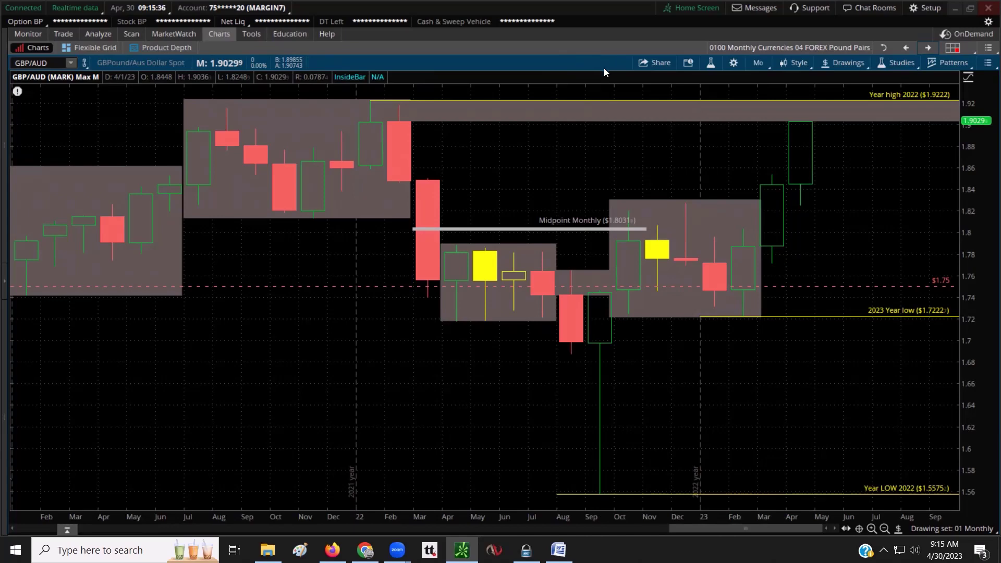
pyautogui.click(884, 48)
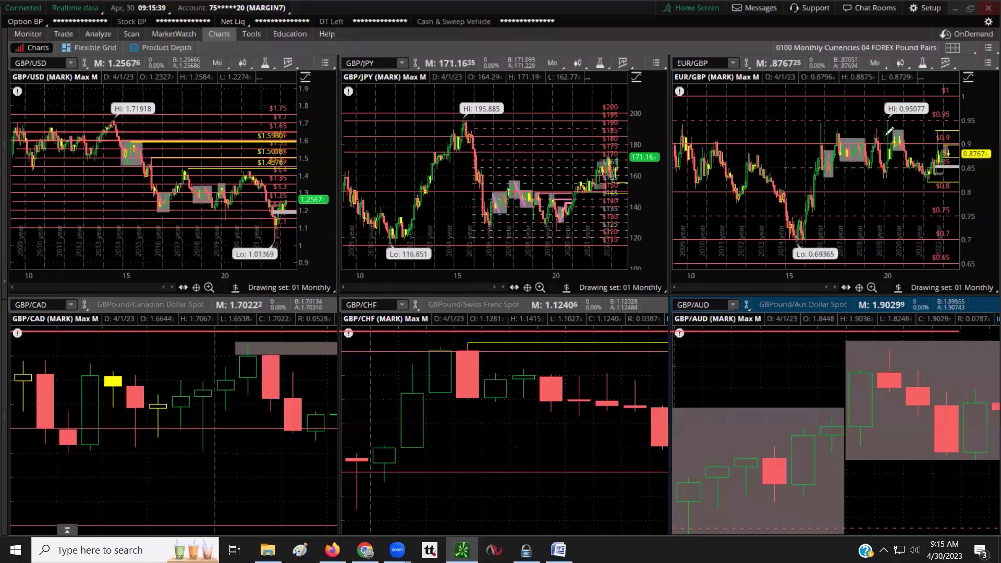